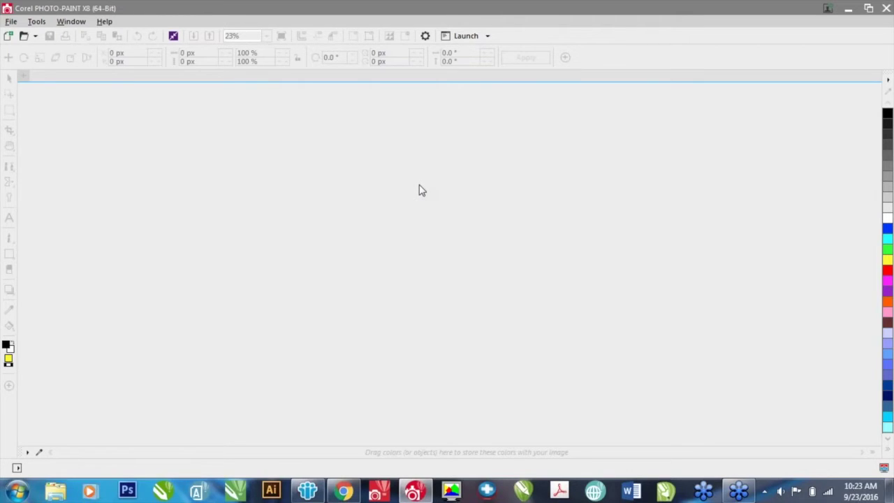
Step: Open the image "ford truck from livingston, mt" from Downloads and show the Object Manager
key(ctrl+o)
click(250, 85)
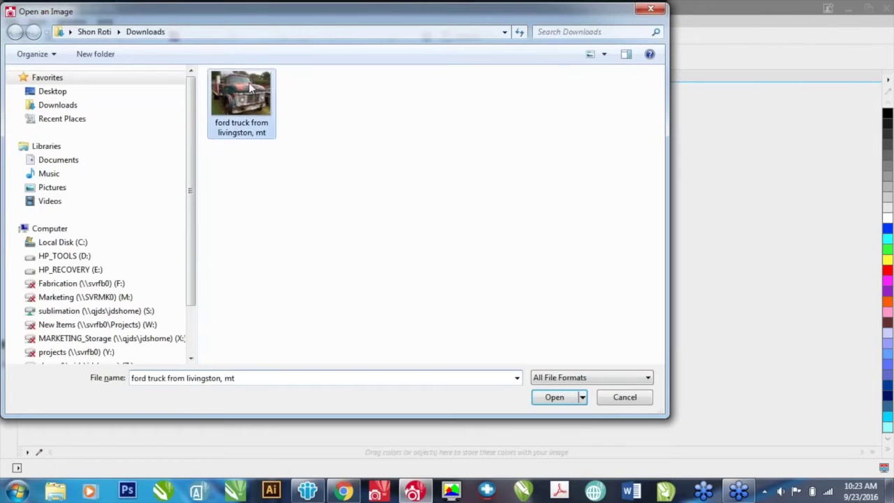
double_click(249, 85)
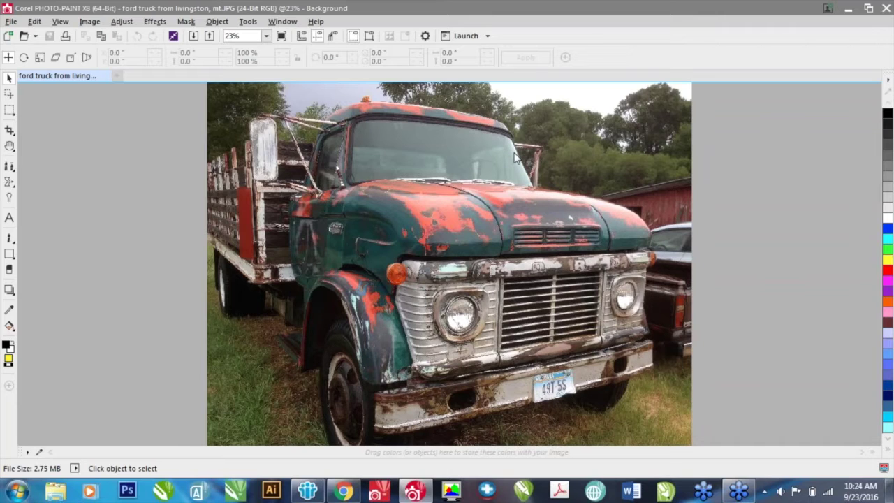
key(ctrl+F7)
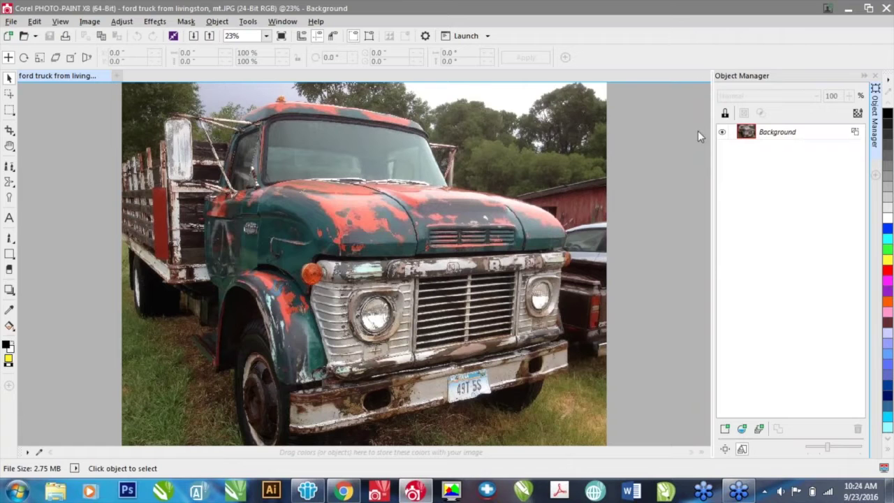
Step: Duplicate the truck photo's Background seven times to create a stack of seven objects above it
click(777, 140)
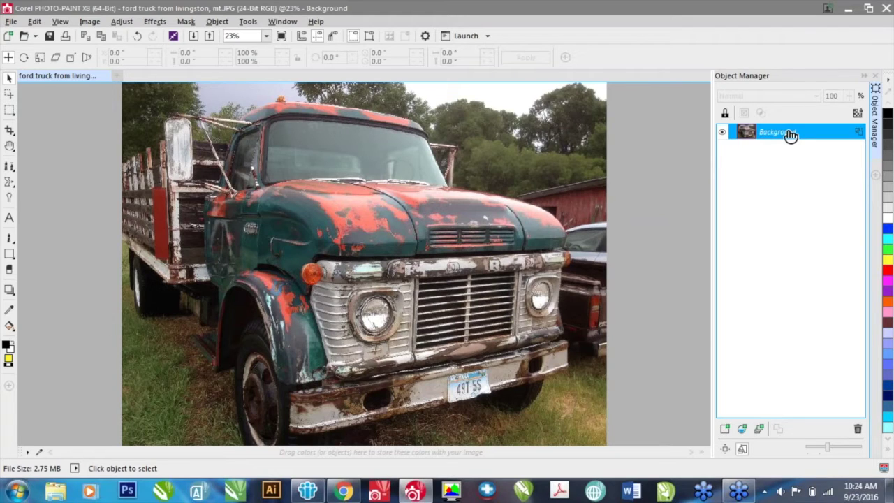
key(ctrl+d)
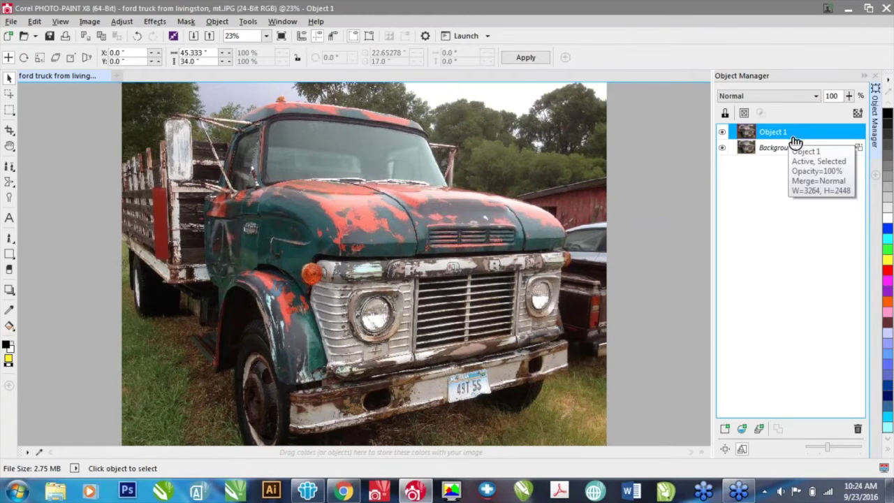
key(ctrl+d)
key(ctrl+d)
key(ctrl+d)
key(ctrl+d)
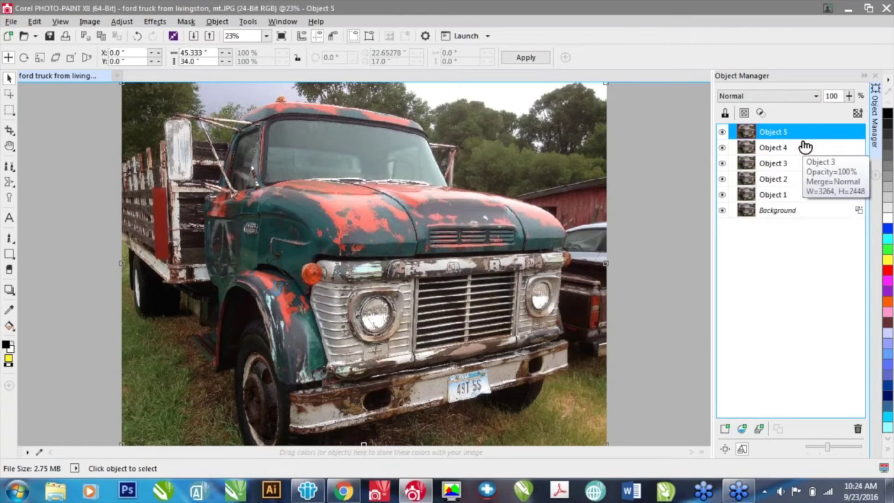
key(ctrl+d)
key(ctrl+d)
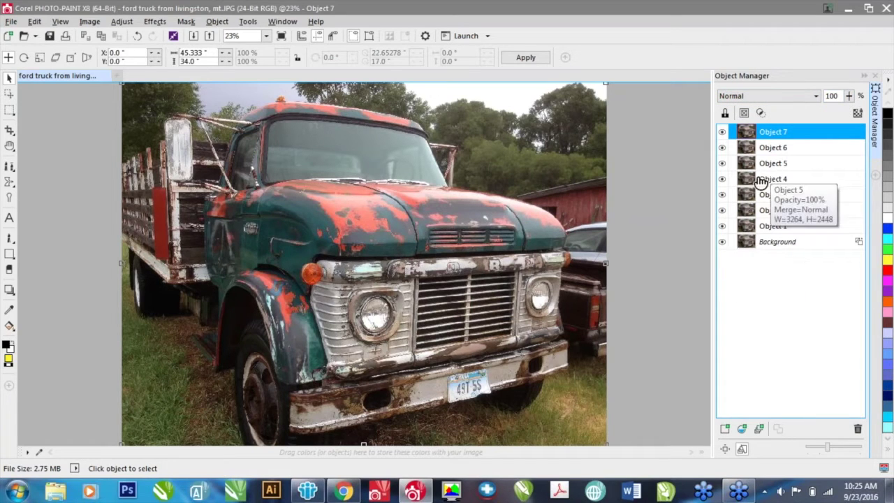
Step: Make Object 1 the active object and hide Objects 2 through 7
click(767, 228)
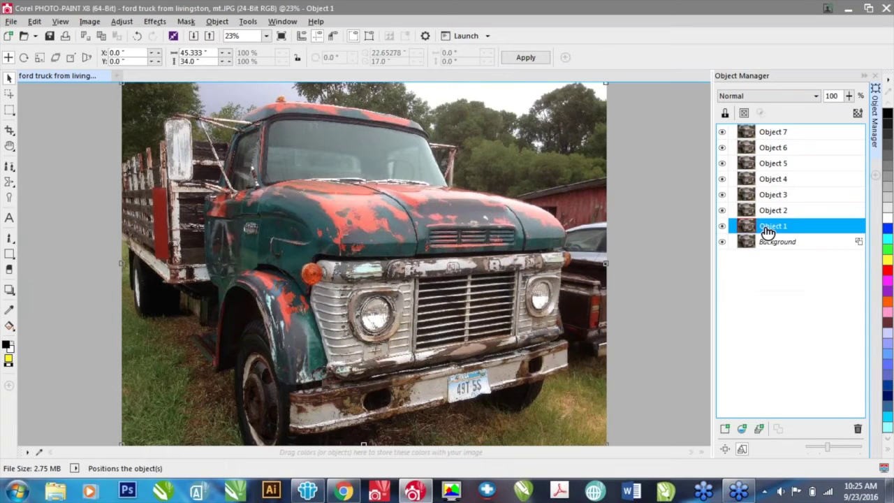
click(723, 133)
click(723, 147)
click(723, 163)
click(723, 179)
click(722, 195)
click(723, 210)
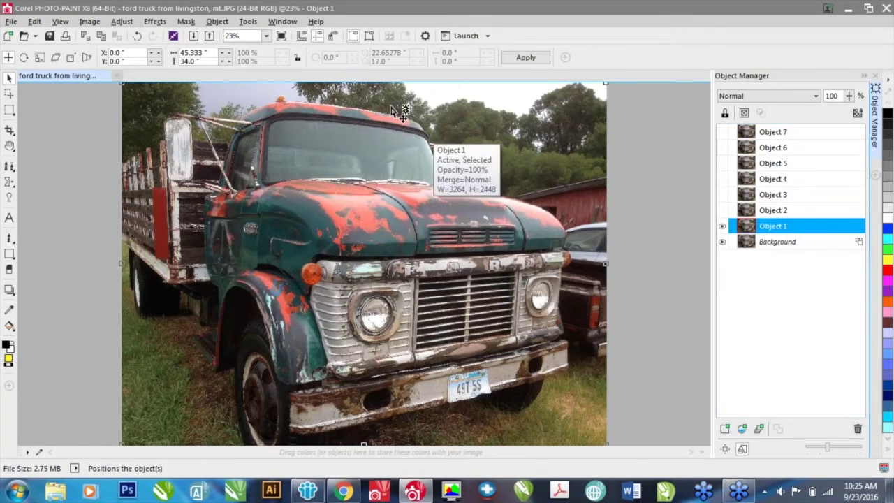
Step: Desaturate Object 1 and apply a High Pass filter to it with percentage 100 and radius 20
click(123, 22)
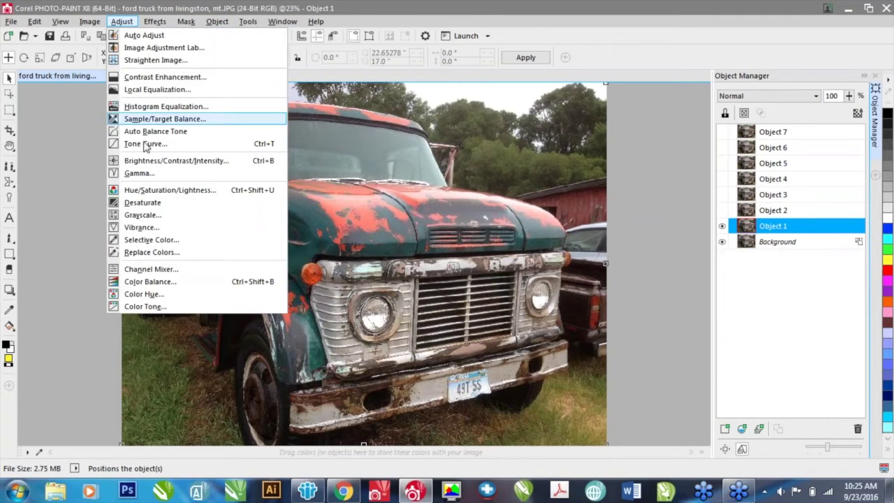
click(155, 207)
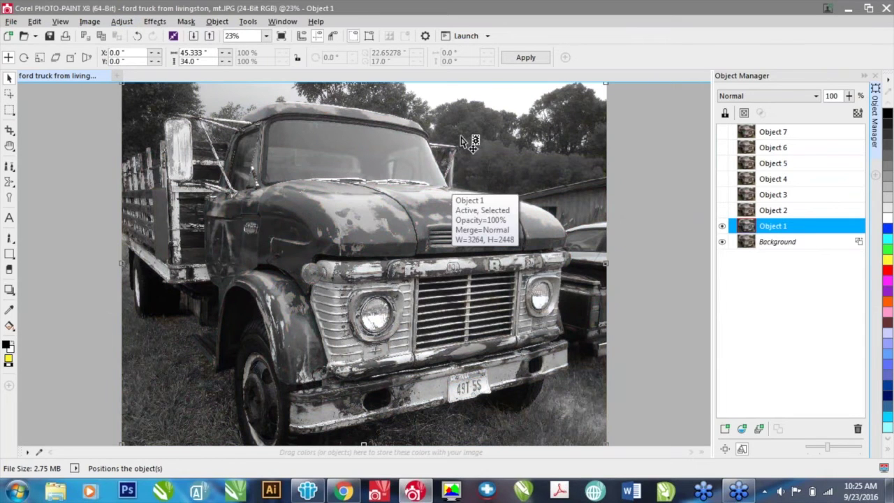
click(157, 22)
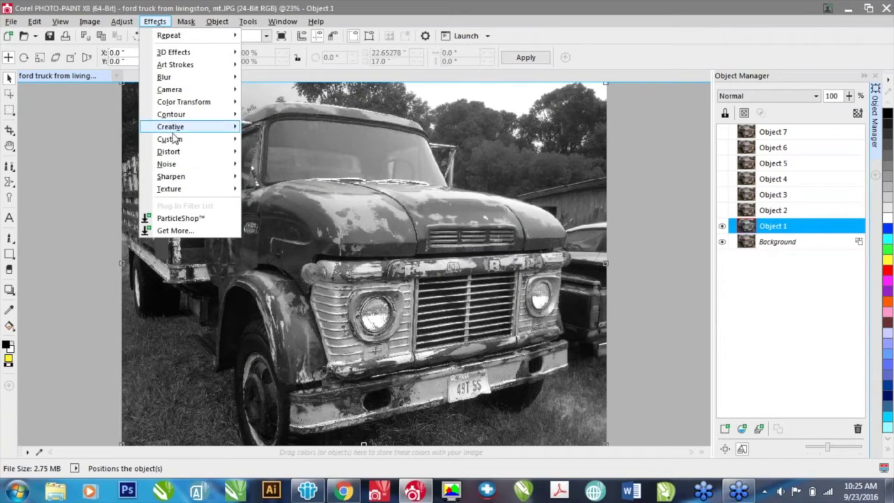
mouse_move(189, 183)
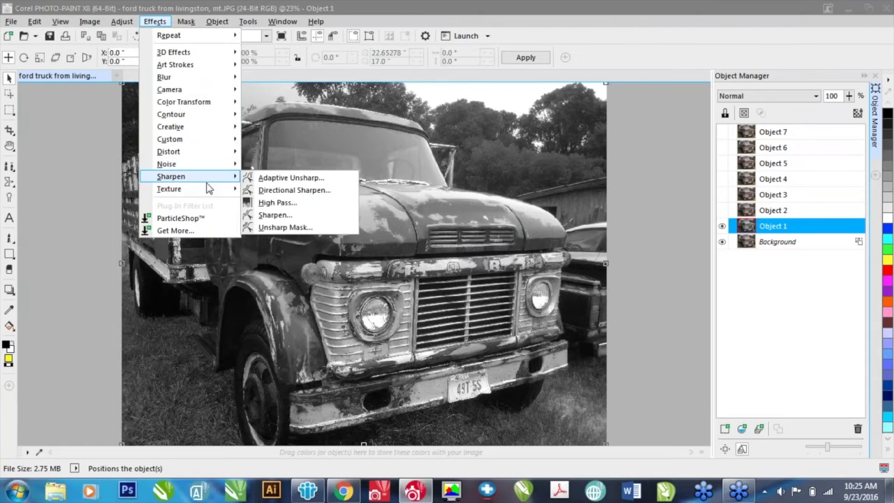
click(283, 206)
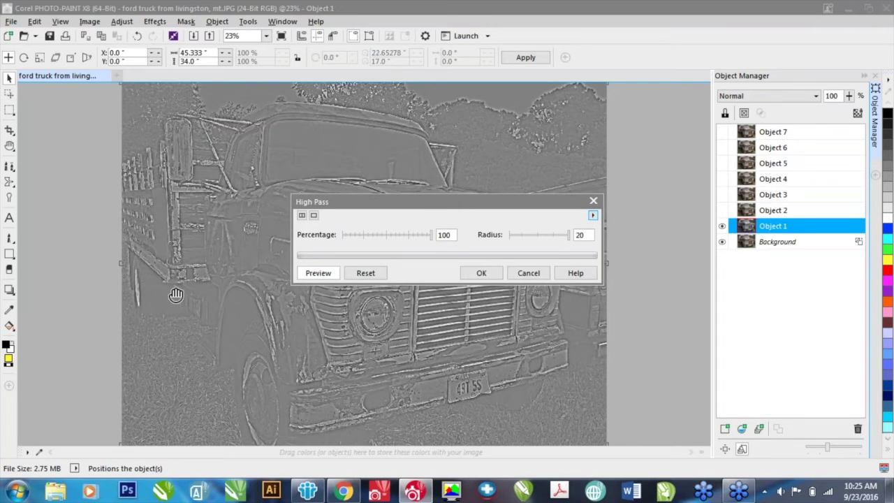
click(432, 237)
drag(432, 238, 447, 252)
click(570, 239)
click(481, 274)
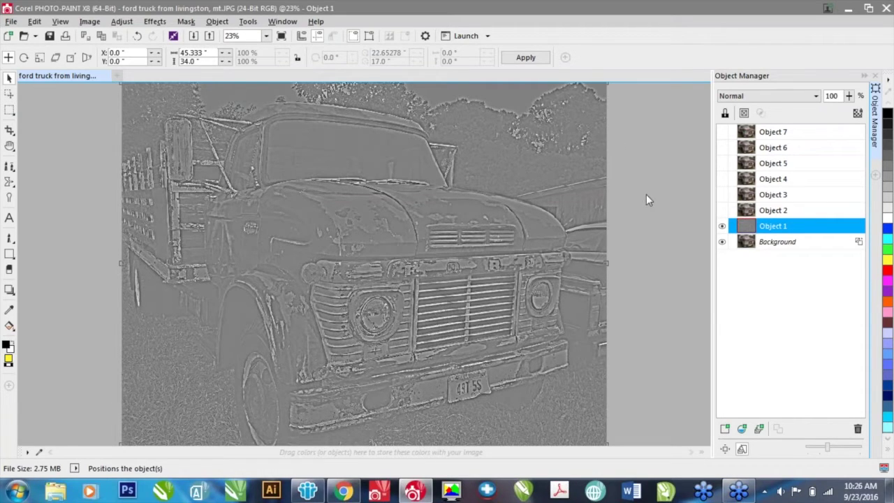
Step: Set the merge mode of the high-pass filtered Object 1 to Soft Light
click(777, 242)
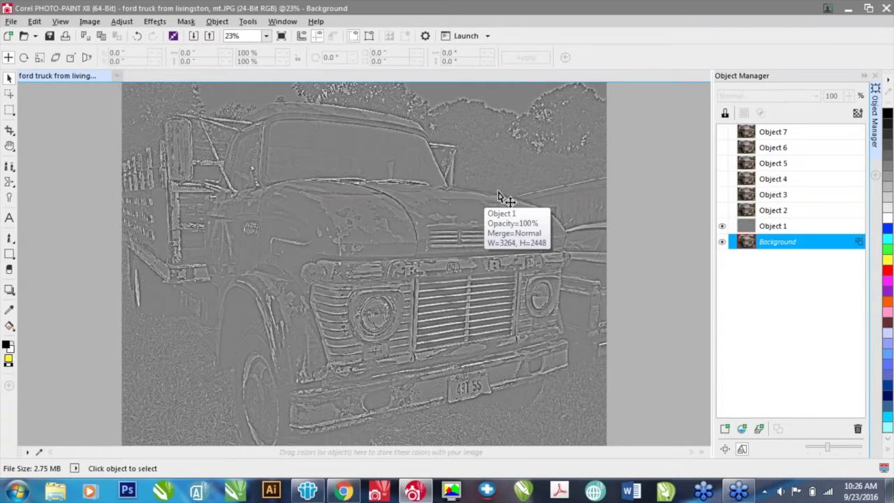
click(765, 228)
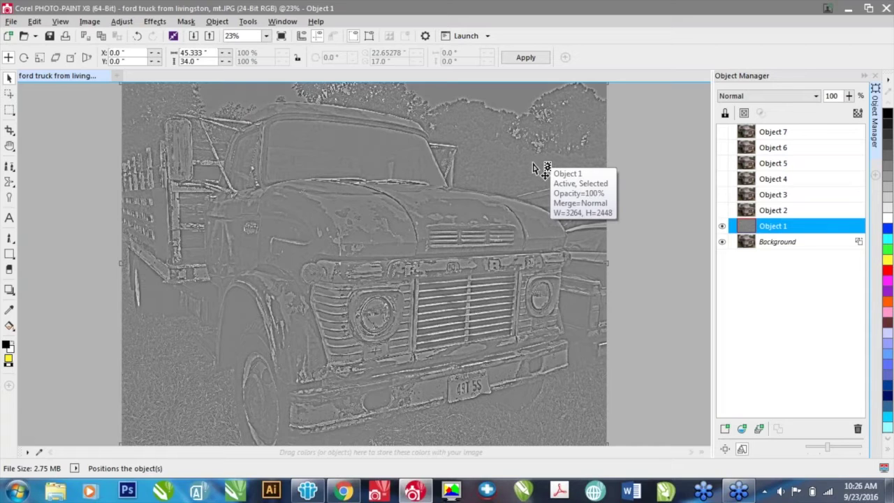
click(815, 97)
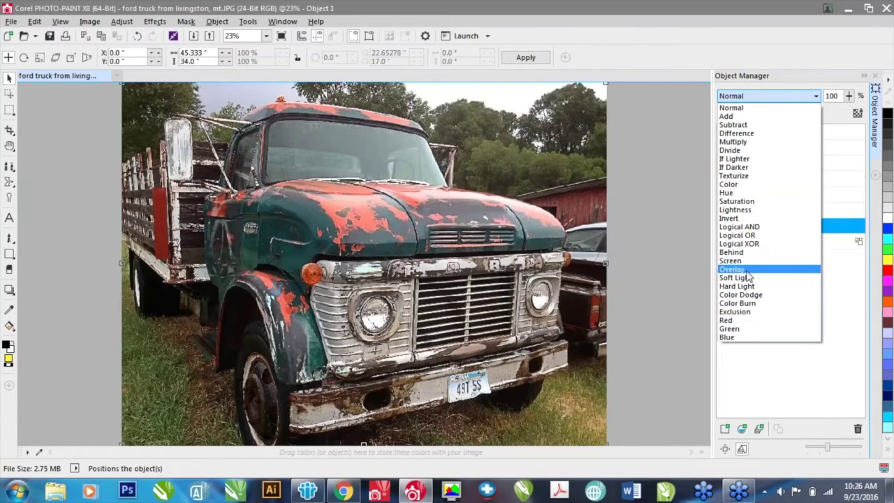
click(746, 279)
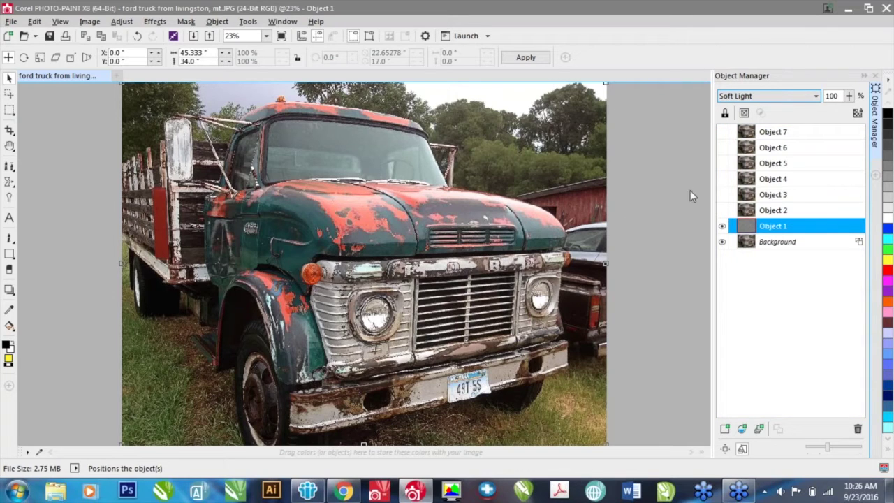
Step: Compare the photo with and without the Soft Light high-pass object by toggling Object 1's visibility
click(723, 226)
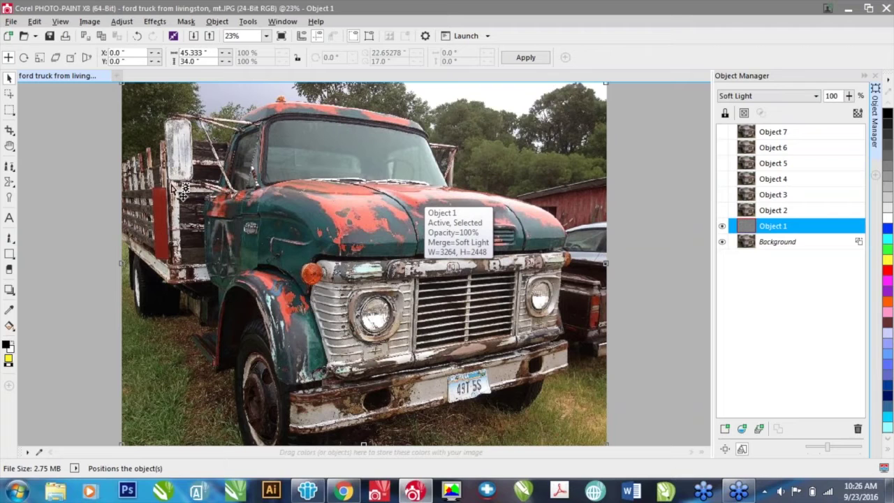
click(723, 227)
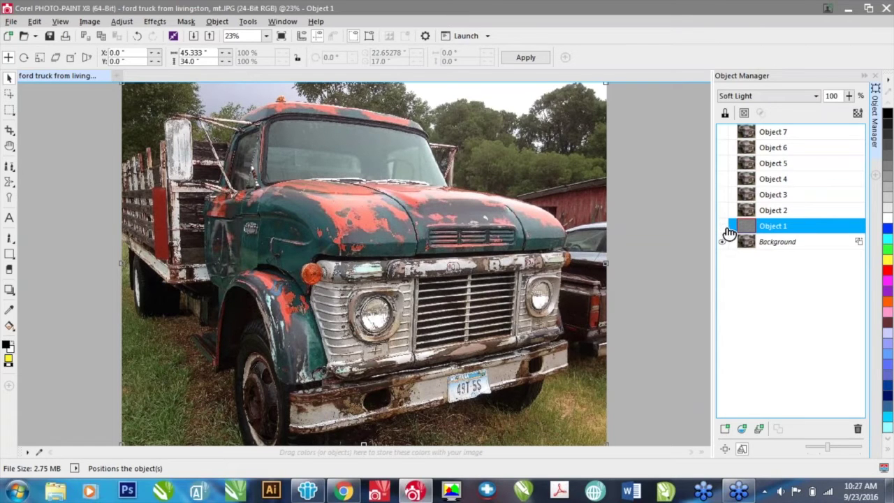
click(724, 228)
click(722, 226)
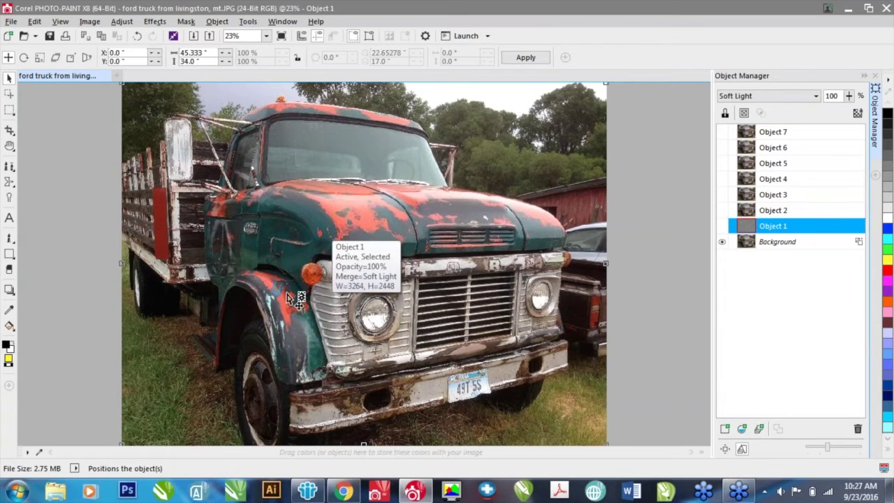
click(724, 226)
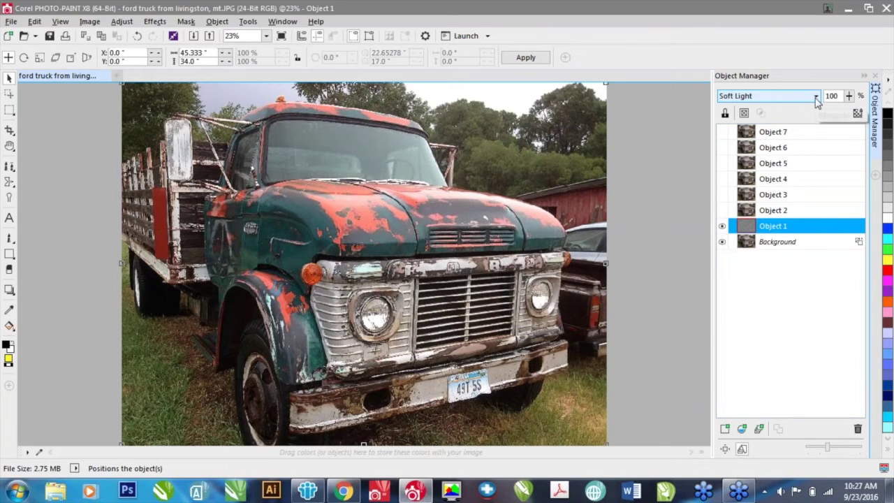
Step: Rename Object 1 as "high pass - soft light"
double_click(789, 232)
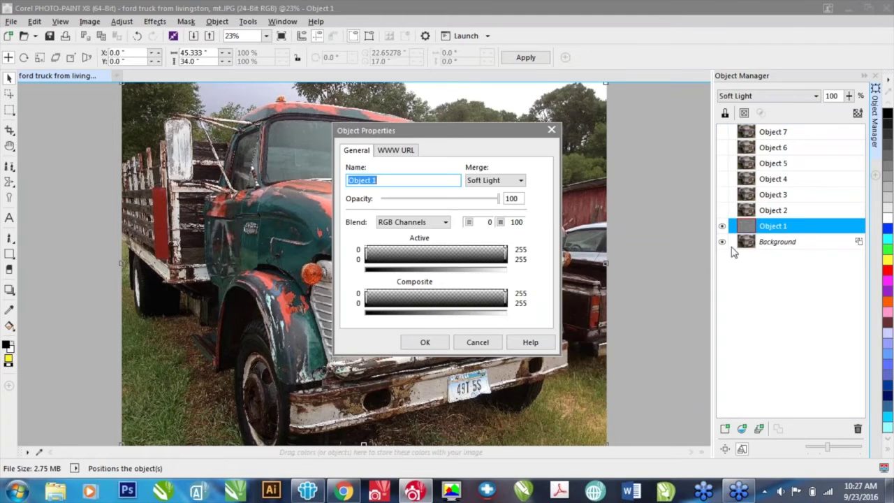
text(high pass - soft light)
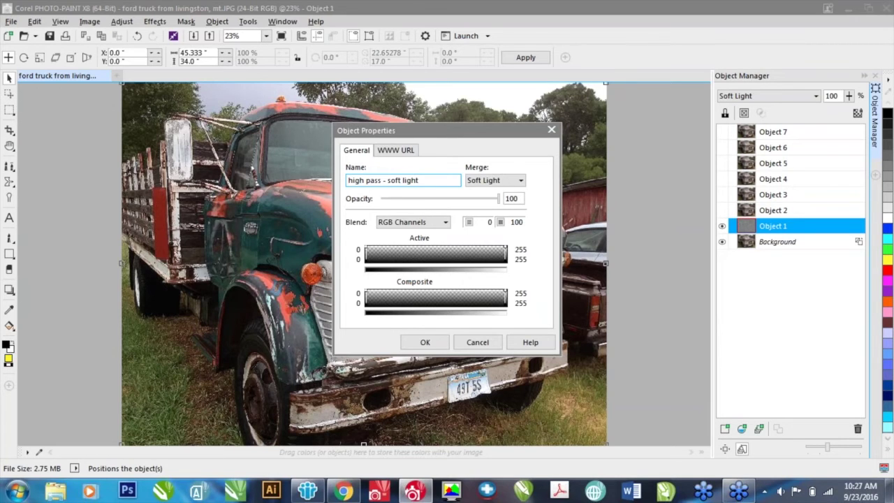
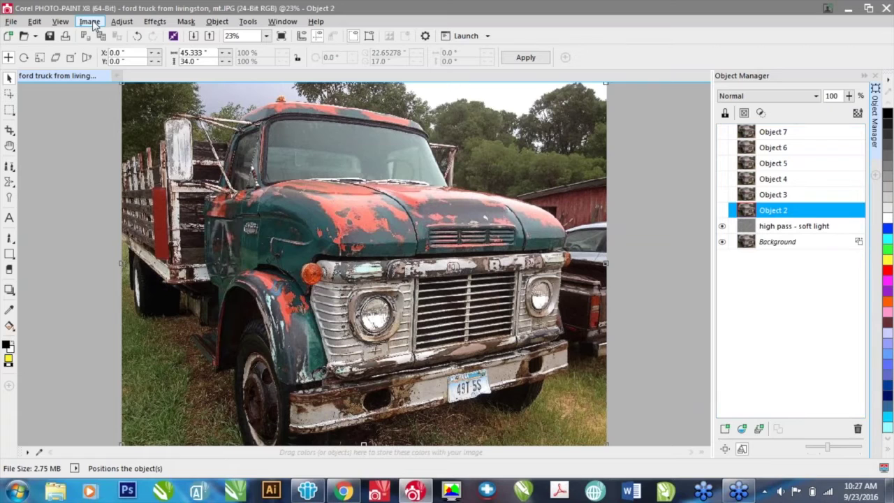
Step: Desaturate Object 2 and make it visible
mouse_move(122, 24)
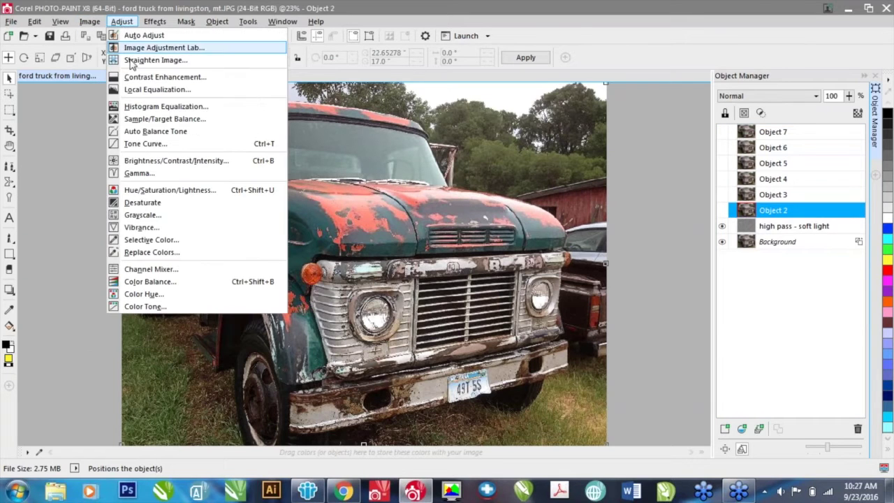
click(147, 203)
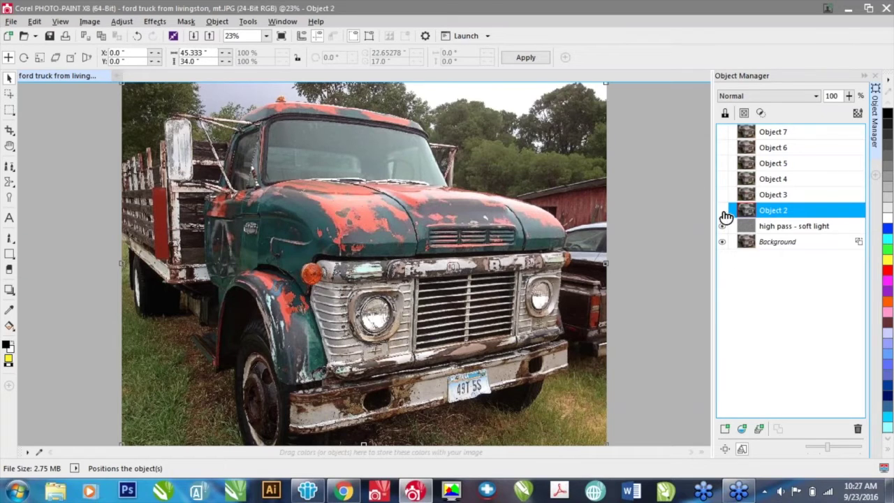
click(722, 211)
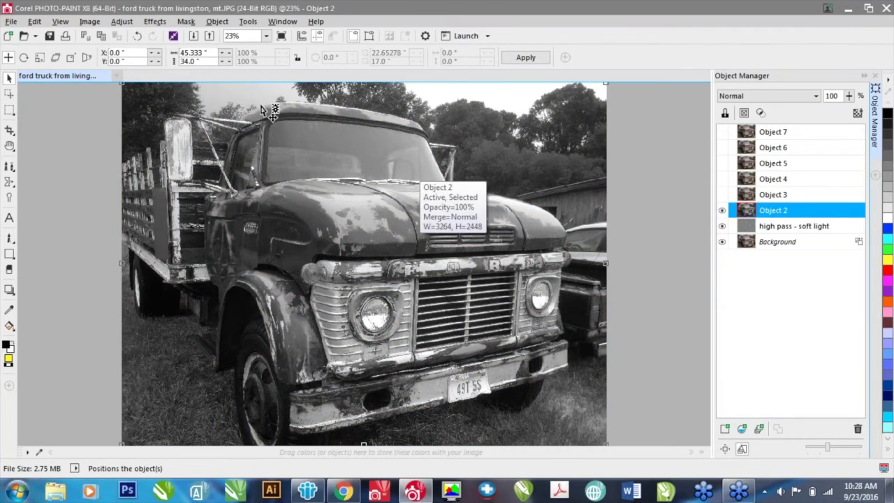
Step: Invert the colors of the desaturated Object 2
click(90, 22)
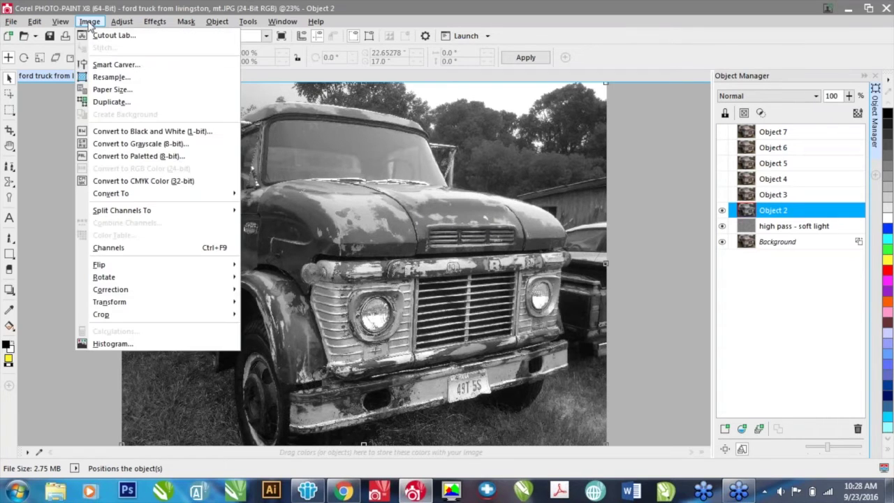
mouse_move(118, 308)
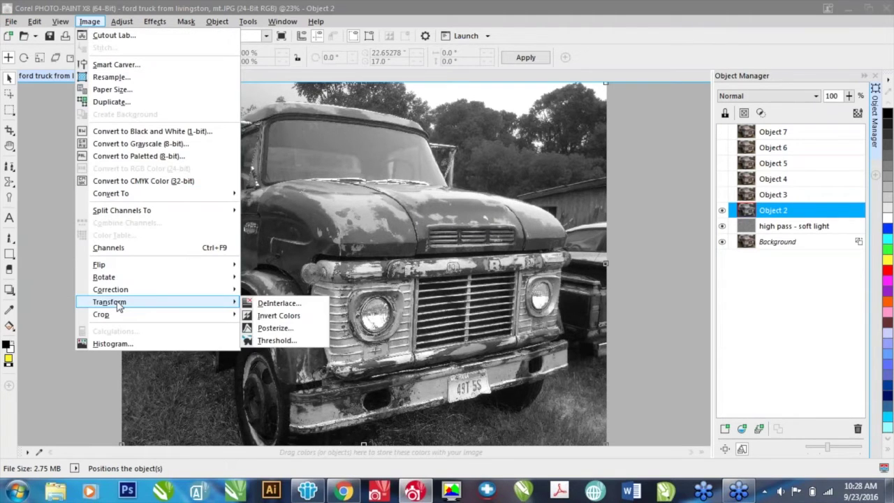
click(279, 315)
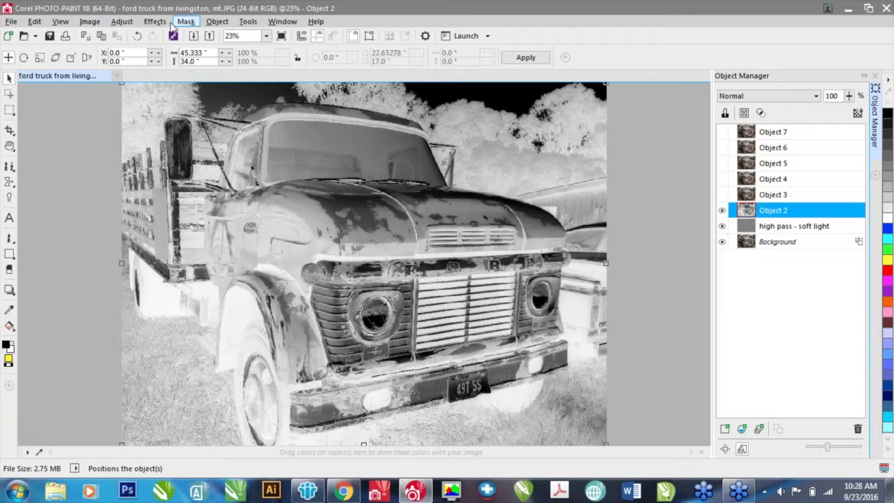
Step: Apply a Gaussian Blur with a radius of 36.9 pixels to the inverted Object 2
click(155, 23)
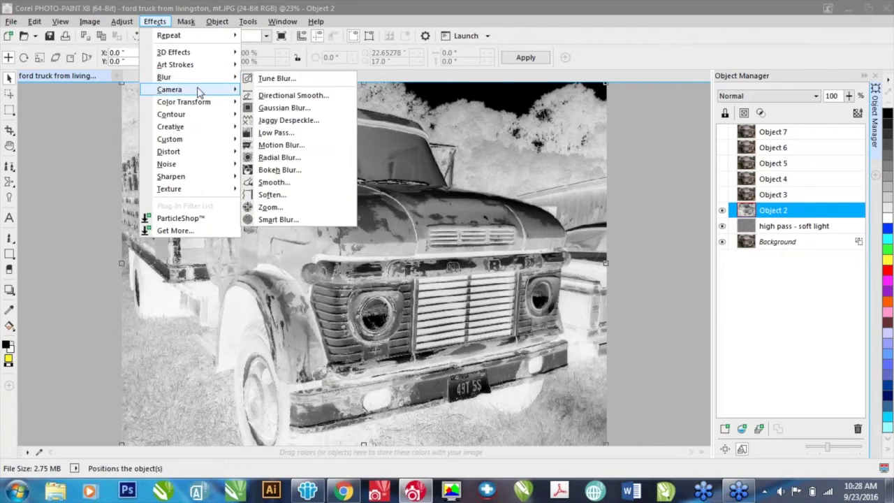
click(282, 109)
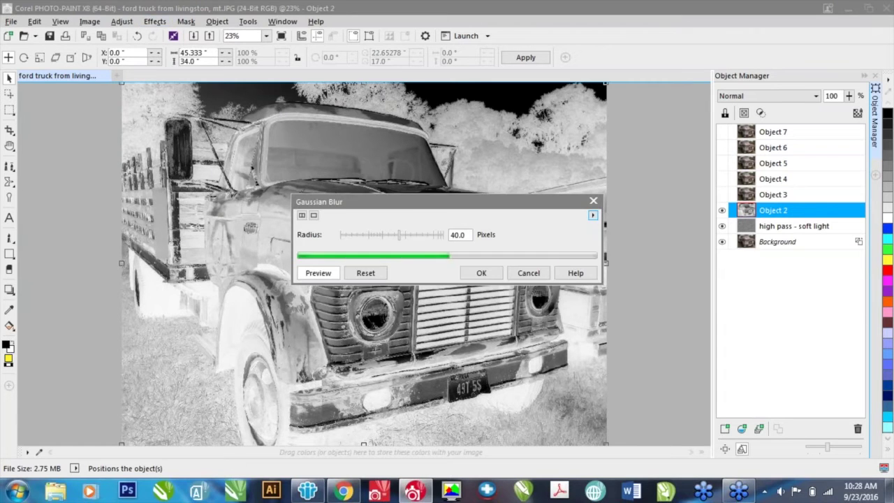
drag(401, 238, 398, 237)
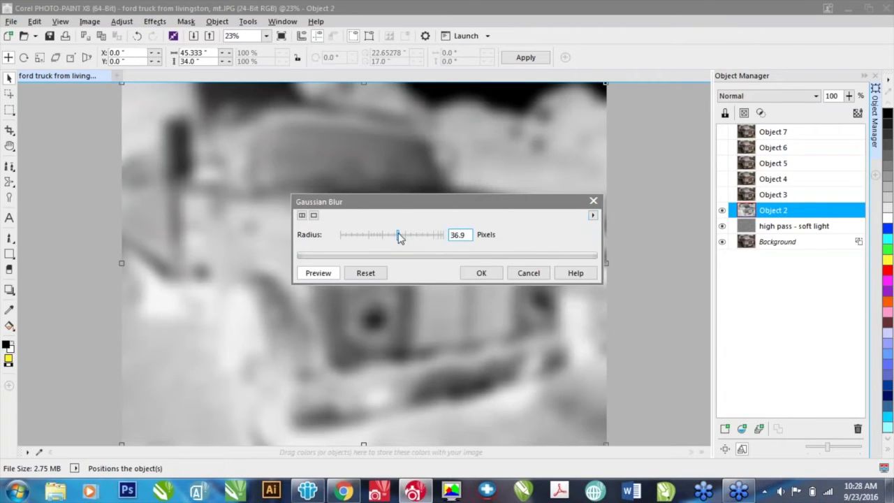
click(482, 273)
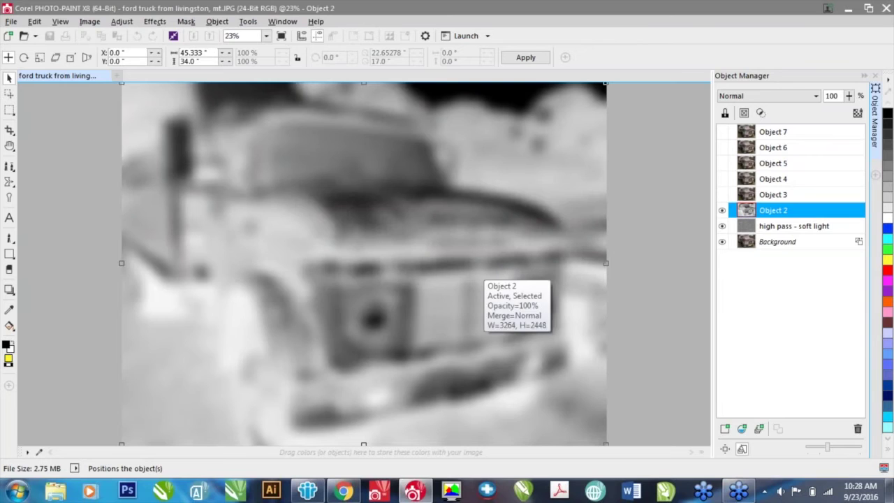
Step: Set Object 2's merge mode to Soft Light and its opacity to 28%
click(816, 97)
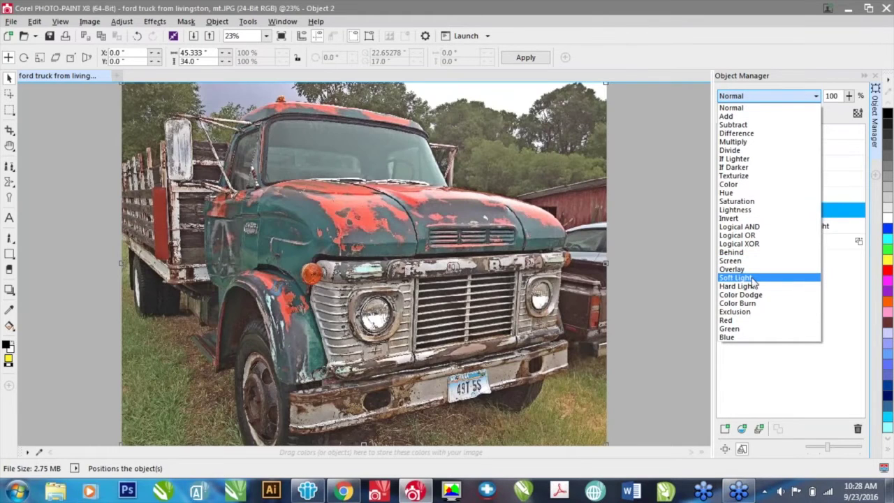
click(750, 279)
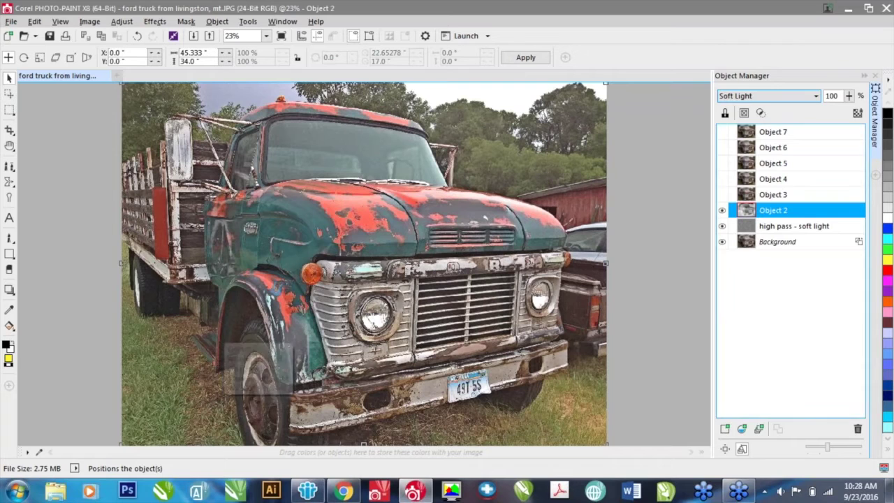
click(849, 96)
drag(848, 114, 809, 117)
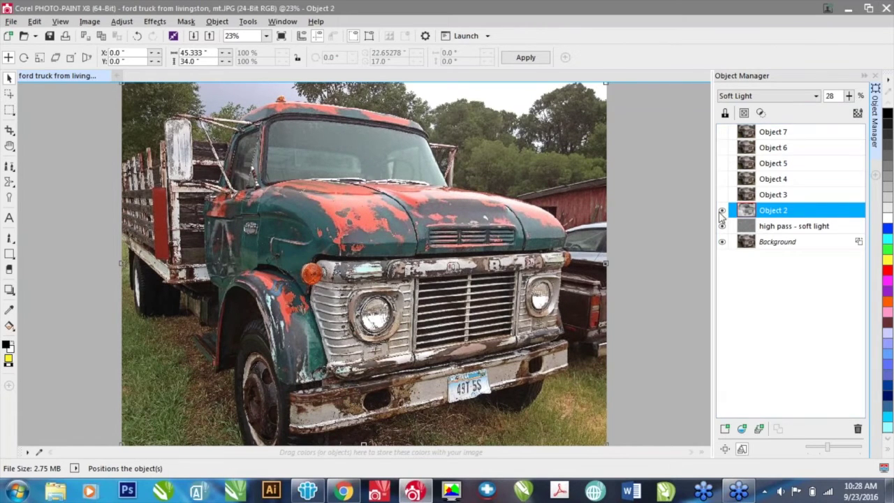
Step: Compare the photo with and without the blurred Soft Light object by toggling Object 2's visibility
click(724, 212)
click(724, 211)
click(724, 212)
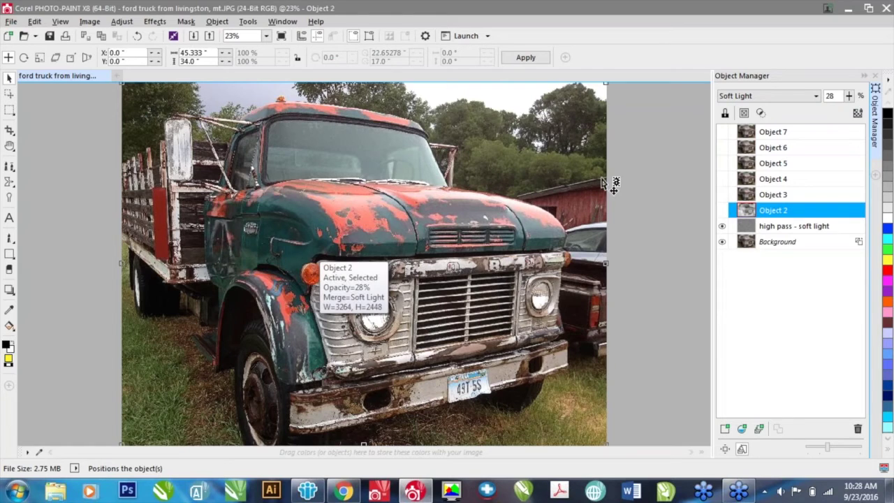
click(724, 211)
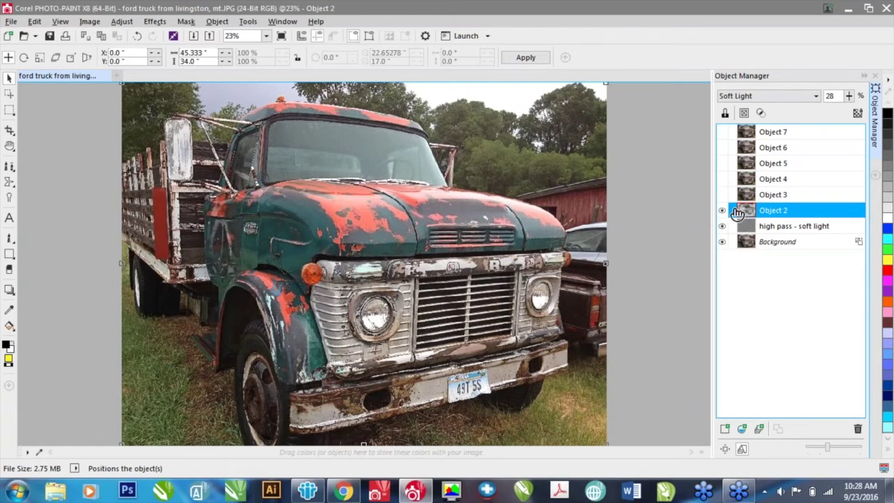
click(724, 212)
click(724, 211)
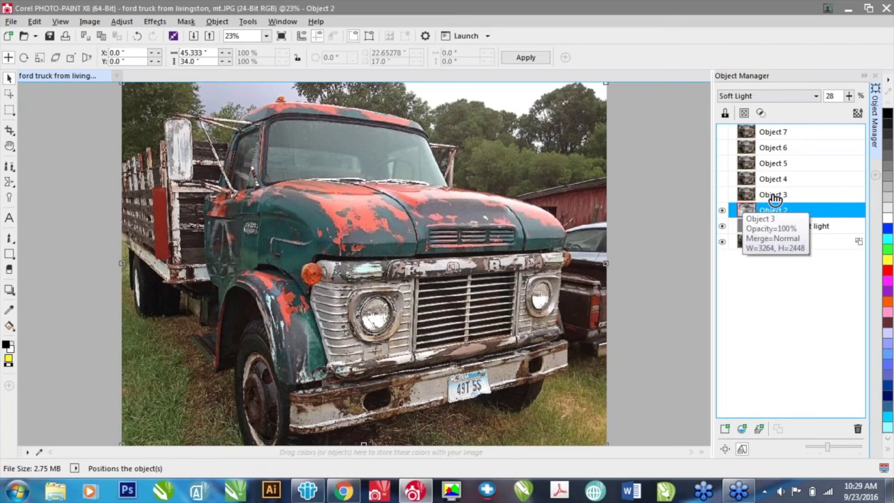
Step: Set Object 3's merge mode to Overlay and make the object visible
click(775, 199)
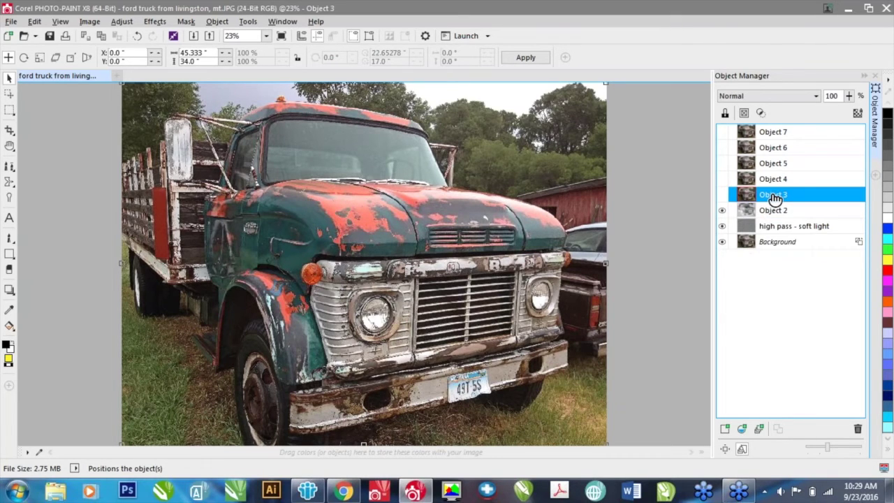
click(820, 98)
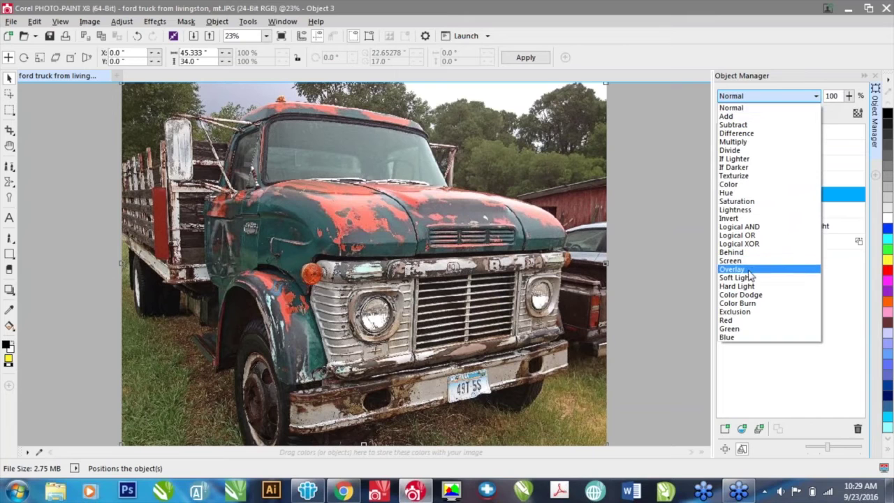
click(749, 274)
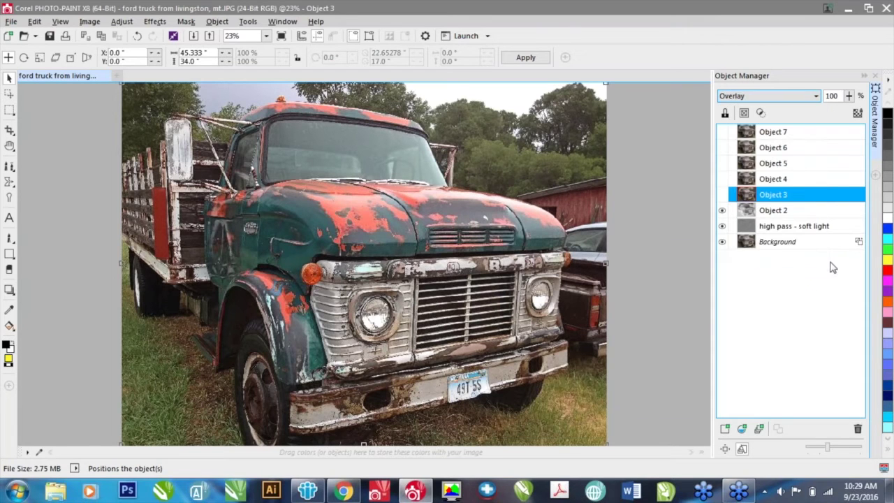
click(722, 198)
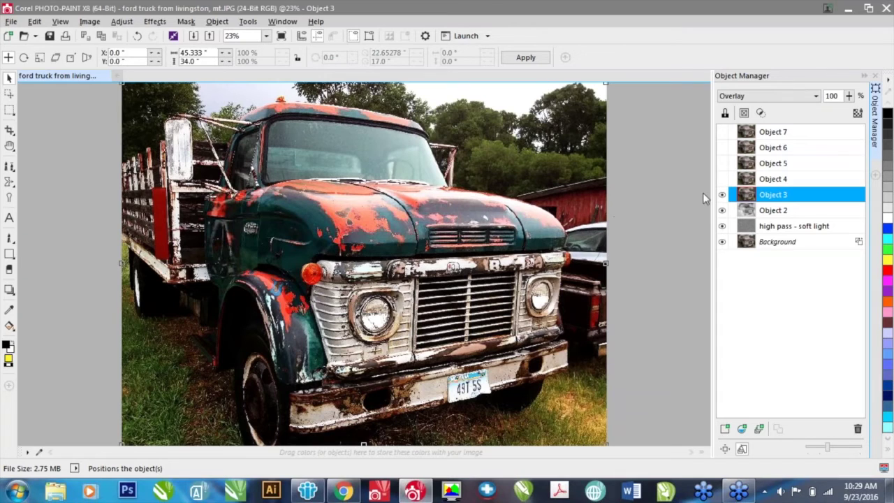
Step: Rename Object 2 as "desaturated, inverted, blur - softl light"
click(783, 212)
double_click(782, 212)
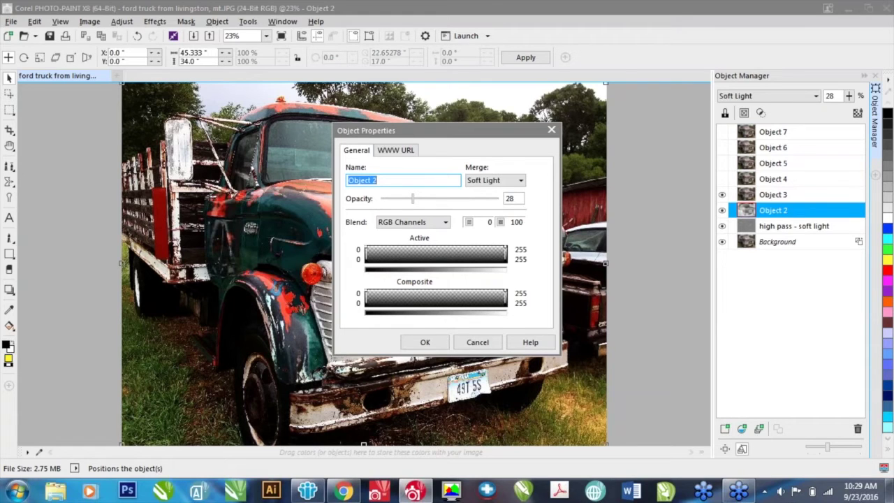
text(desaturated, inverted, blur -)
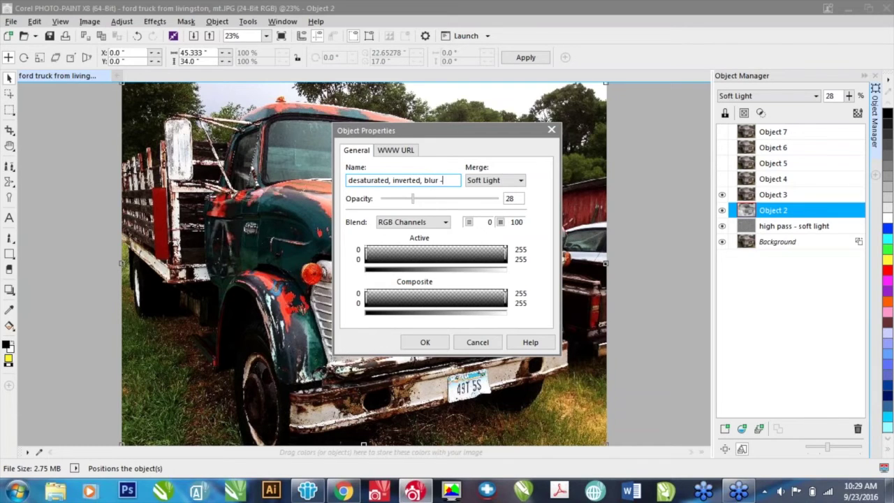
text(l ight)
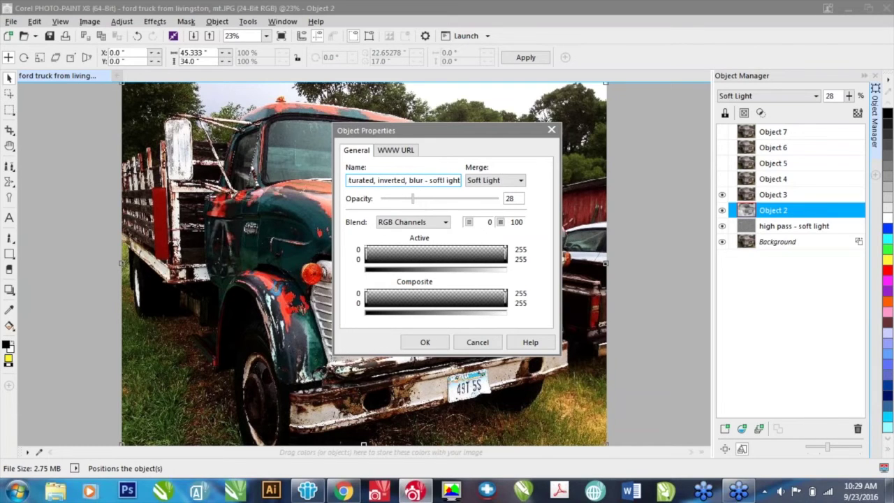
key(BackSpace)
key(BackSpace)
key(BackSpace)
key(BackSpace)
key(BackSpace)
key(BackSpace)
text(lig)
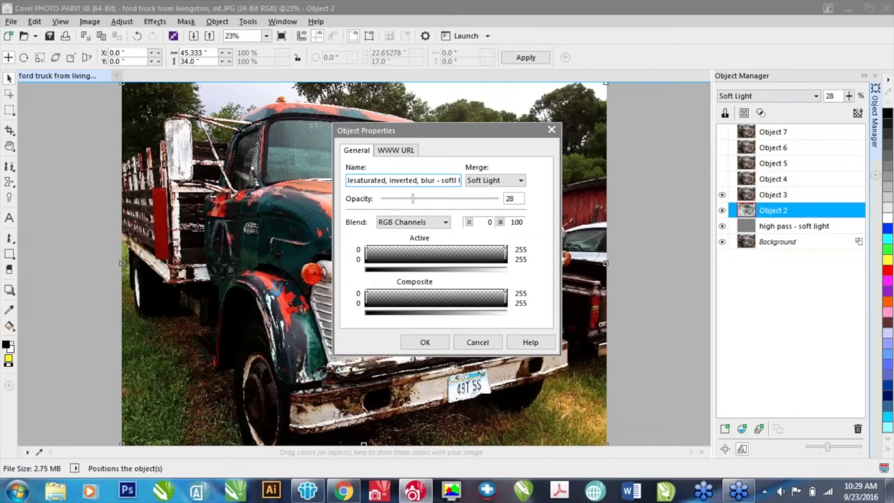
text(ht)
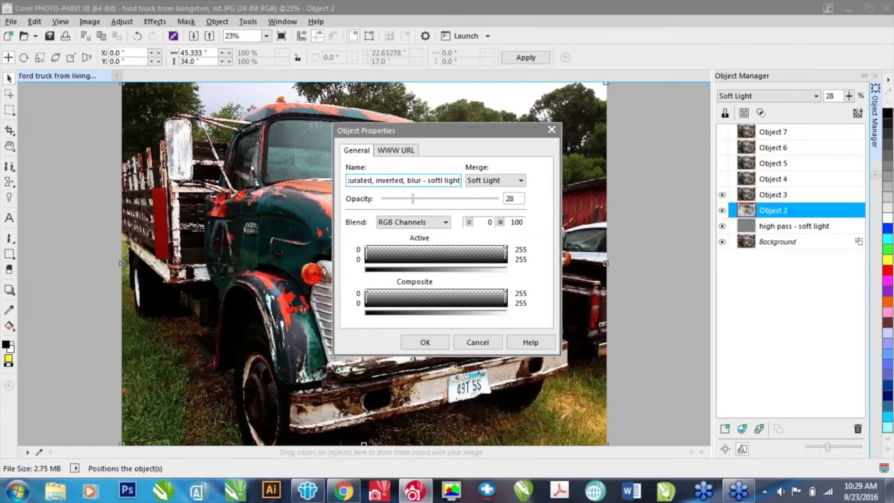
click(426, 342)
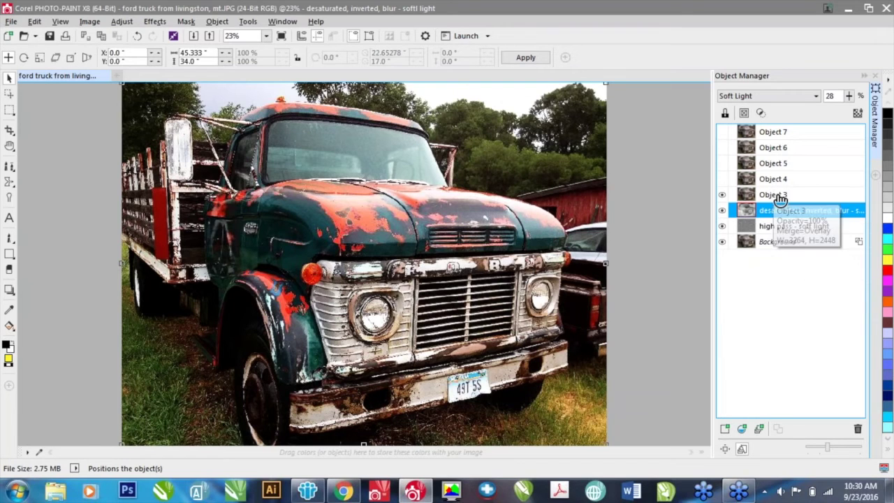
Step: Rename Object 3 as "overlay" and set its opacity to 58%
click(778, 198)
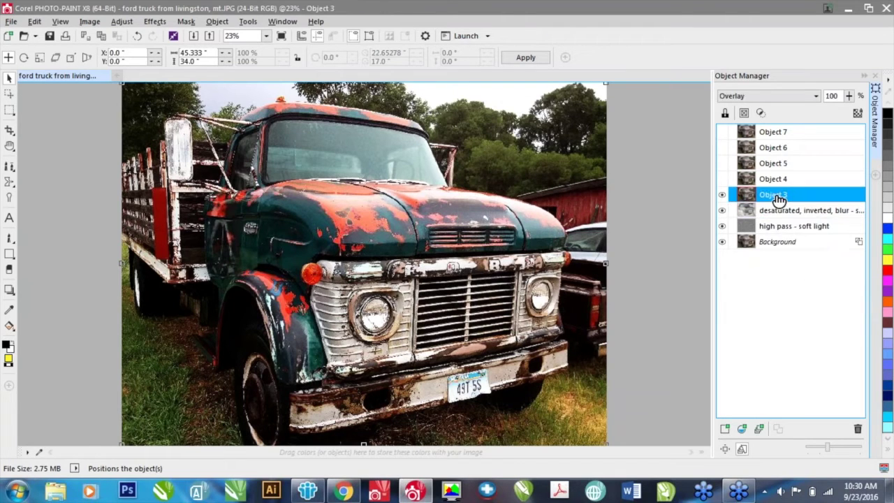
double_click(778, 199)
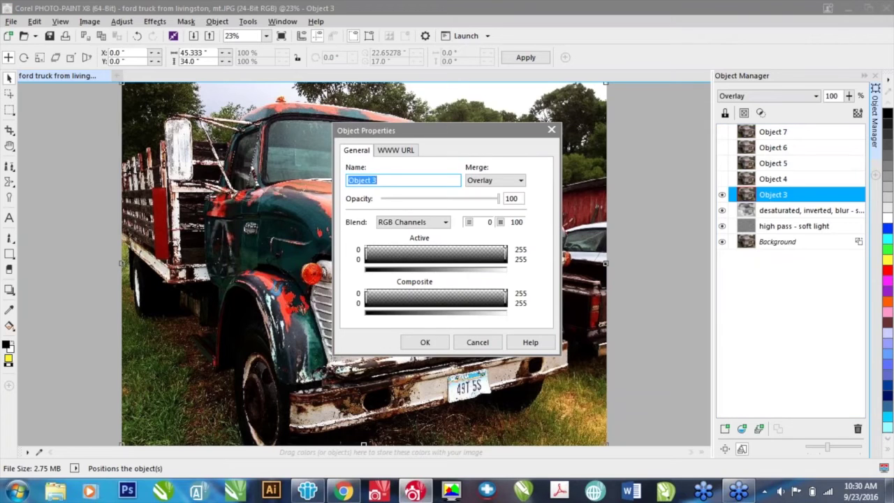
text(overa)
click(424, 342)
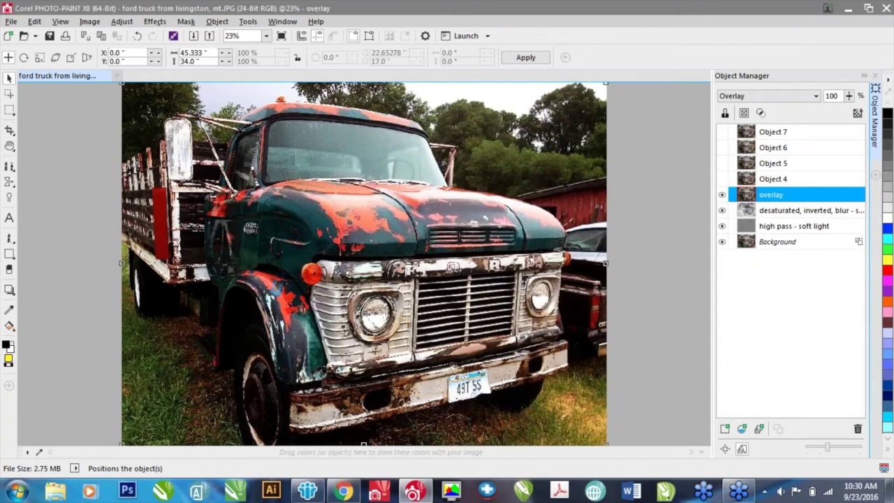
click(849, 95)
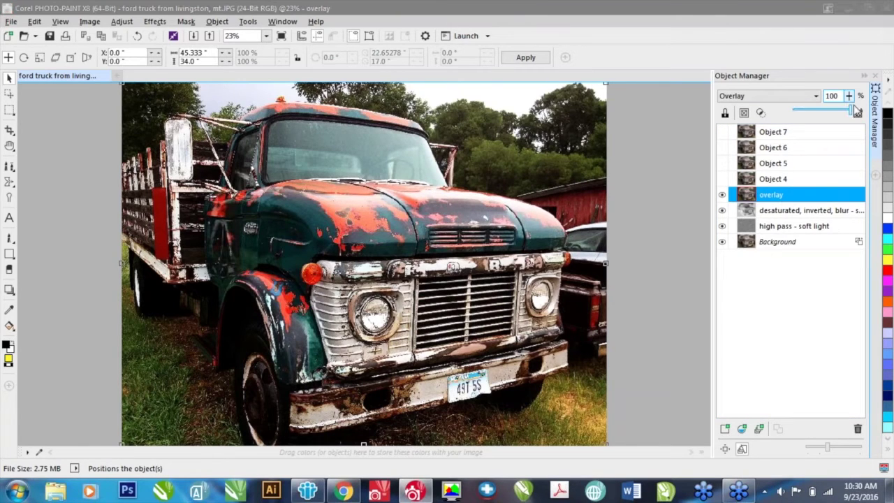
drag(851, 112, 832, 112)
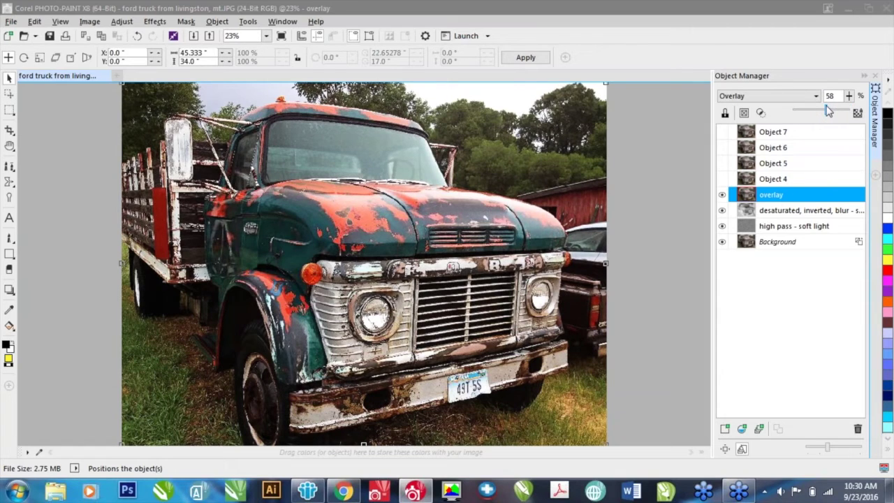
Step: Set Object 4's merge mode to Screen and make the object visible
click(775, 180)
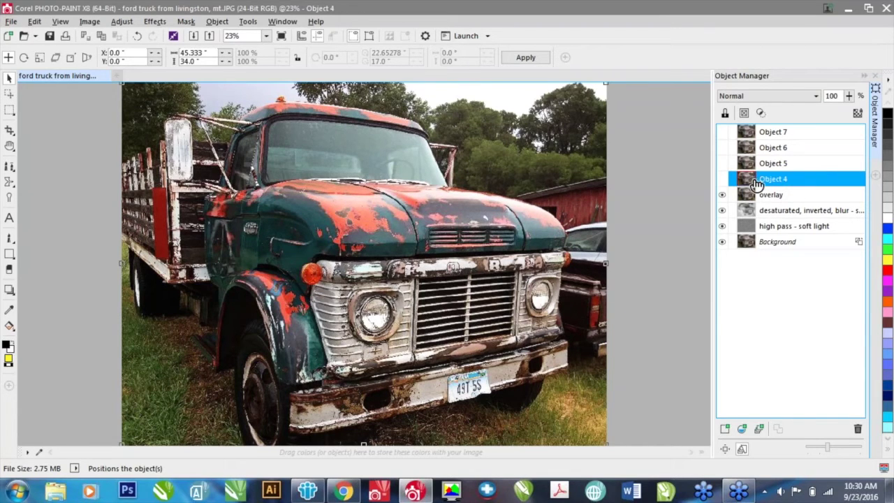
click(791, 97)
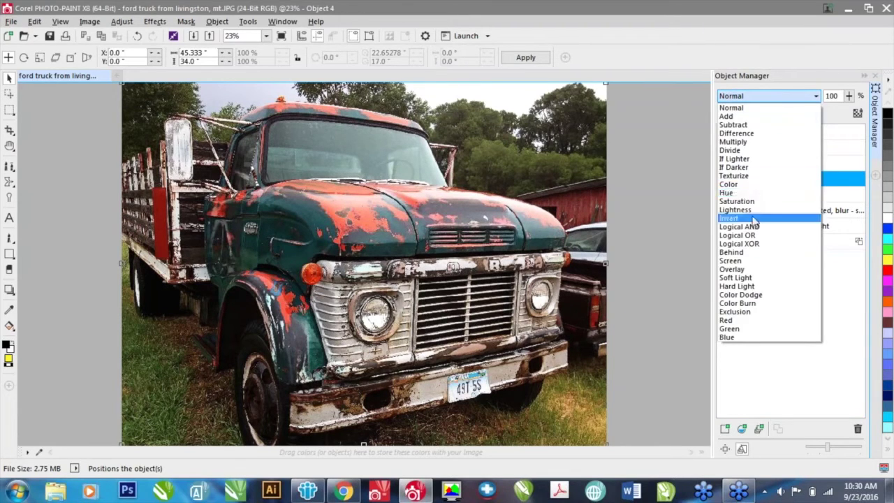
click(749, 262)
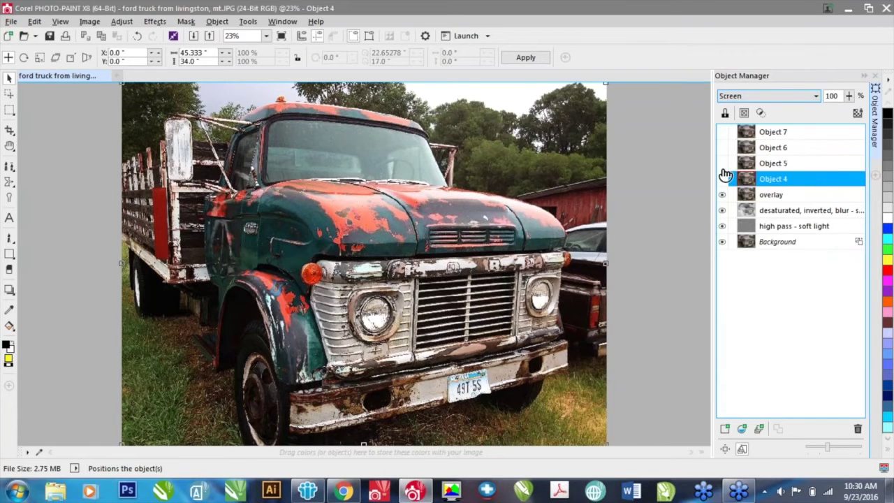
click(722, 180)
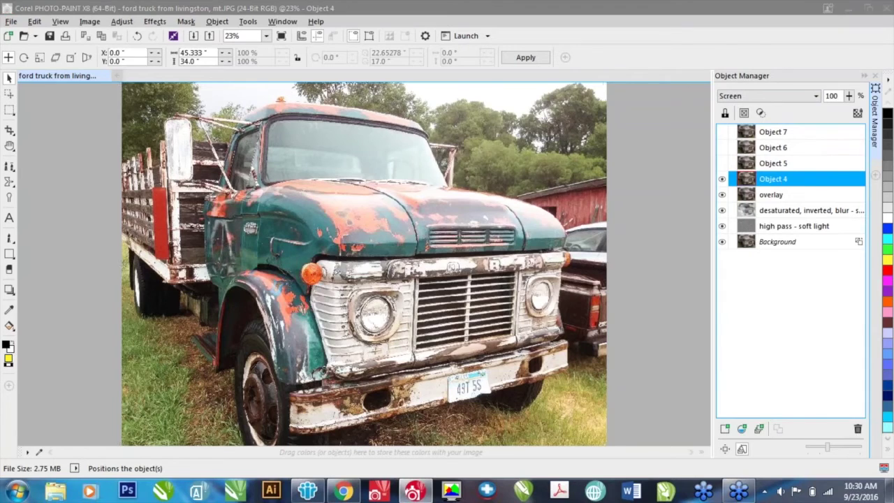
Step: Rename Object 4 as "screen" and set its opacity to 20%
double_click(780, 183)
text(screen)
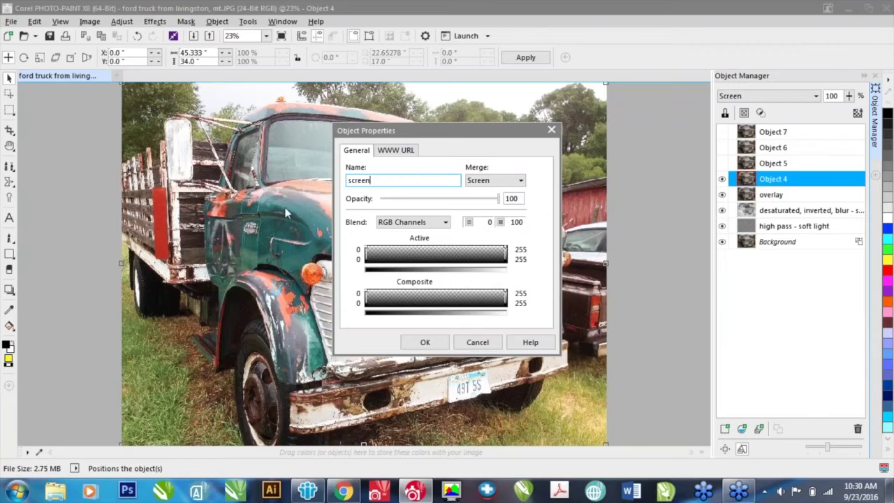
click(427, 342)
drag(849, 97, 795, 120)
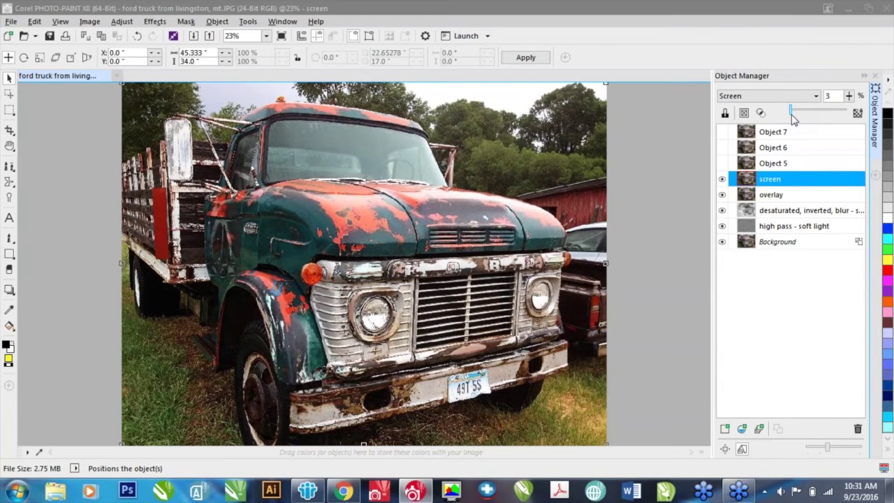
drag(793, 121, 804, 122)
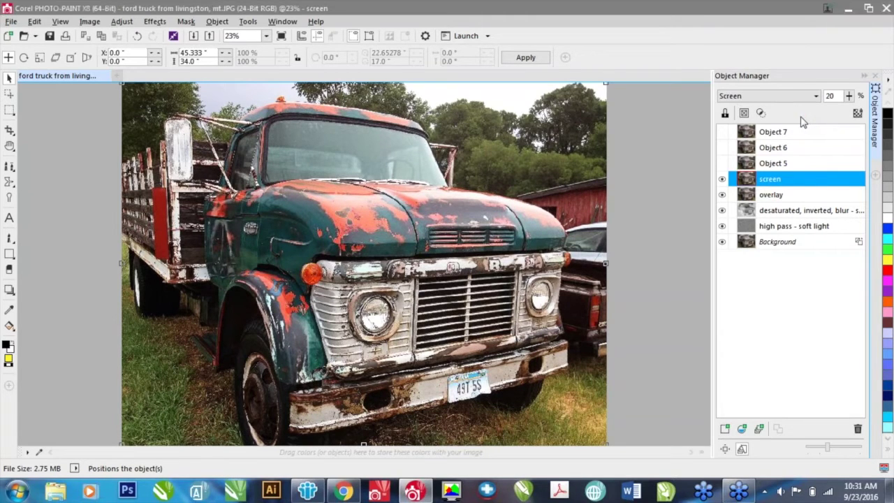
Step: Make Object 5 visible above the screen object, and select the Background
click(776, 165)
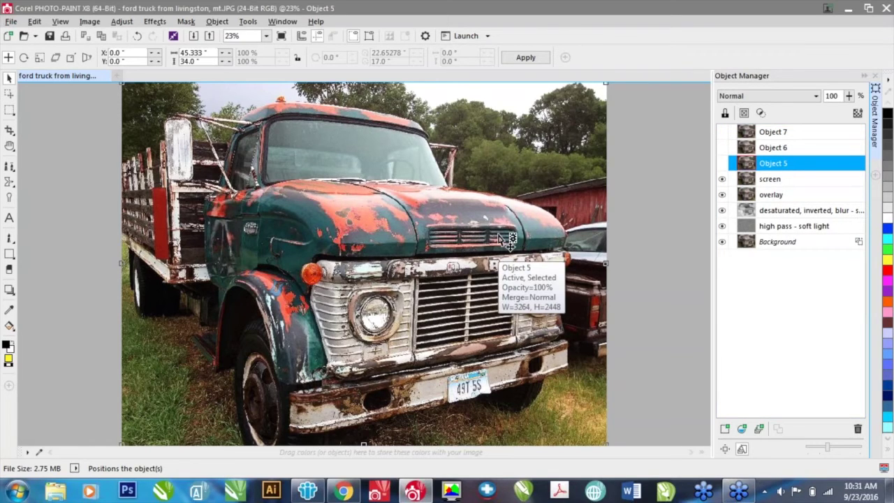
click(722, 163)
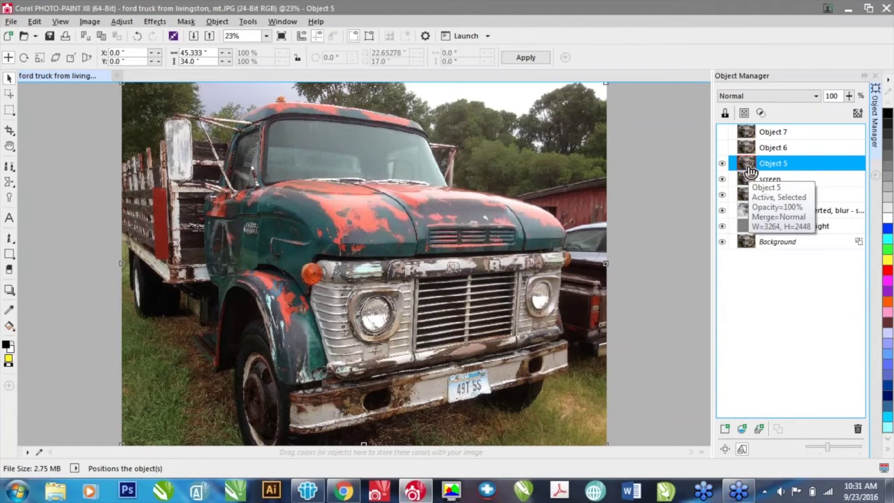
click(778, 243)
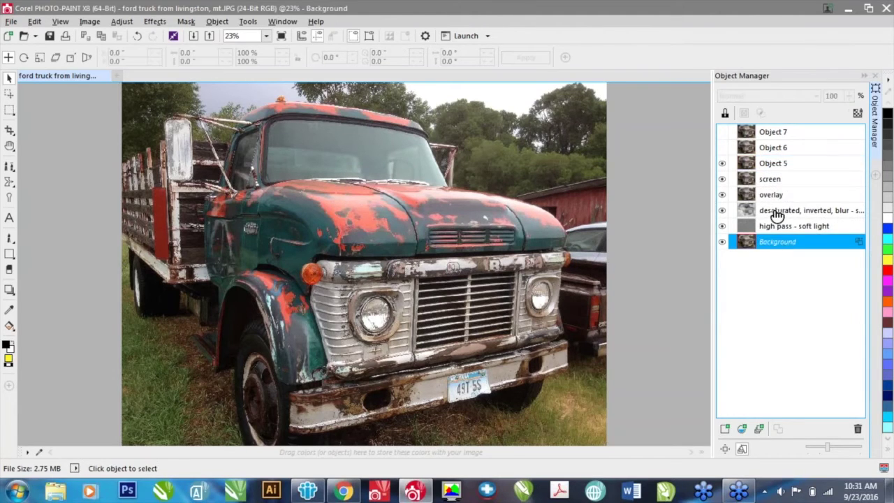
Step: Select Object 5 and desaturate it to black and white
click(768, 164)
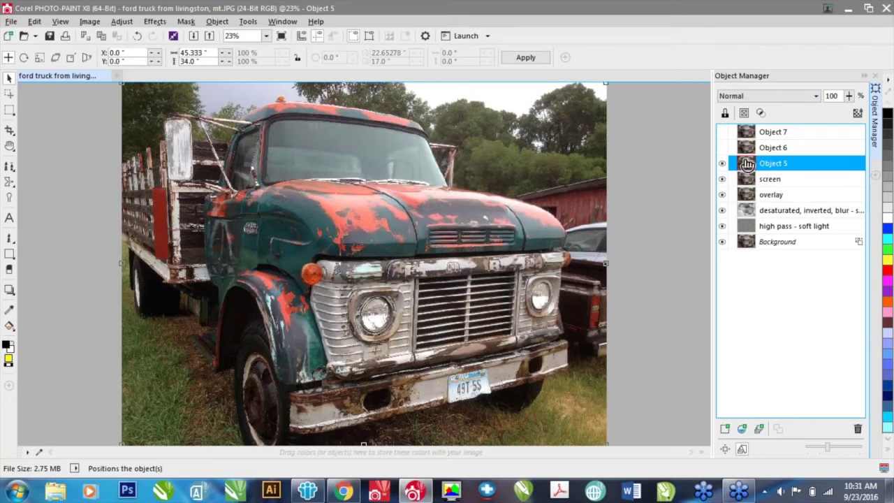
click(119, 21)
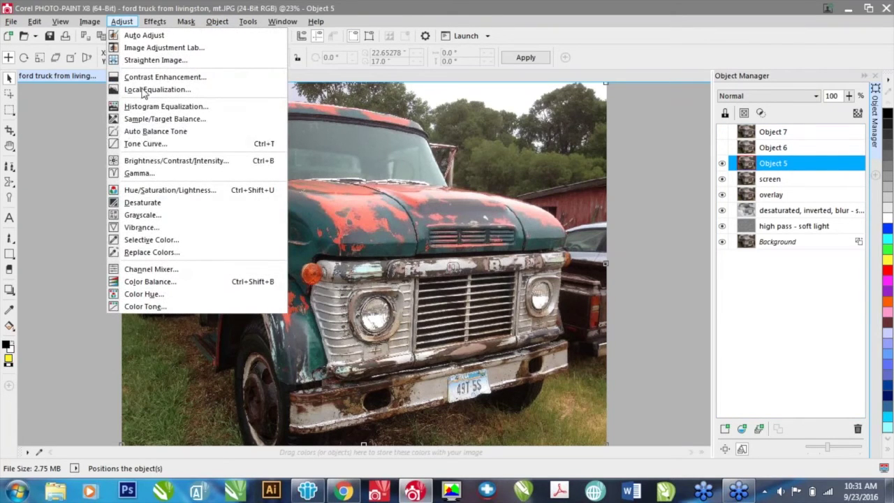
click(154, 204)
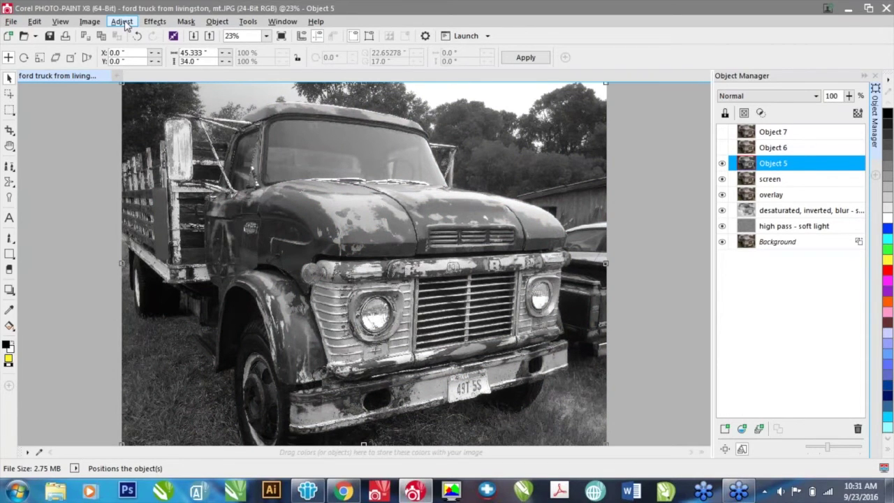
Step: Give Object 5 a sepia tint with a midtones Color Balance of Cyan-Red 42 and Yellow-Blue -54
click(125, 23)
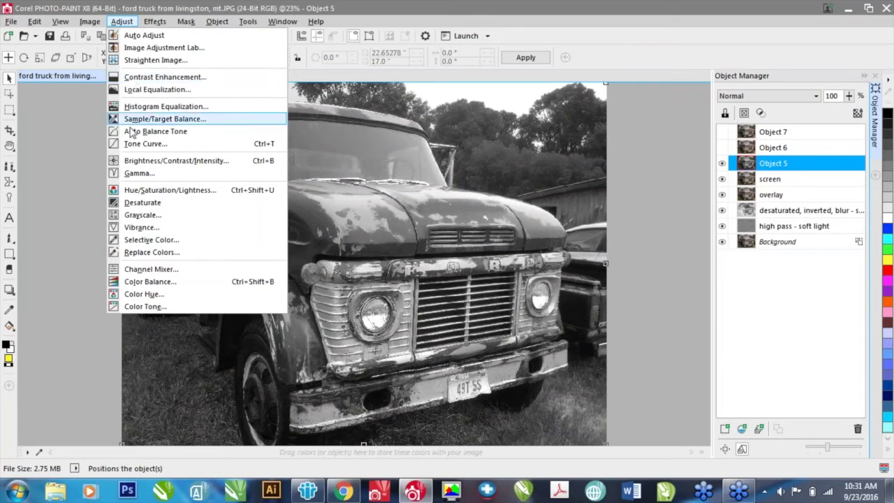
click(161, 283)
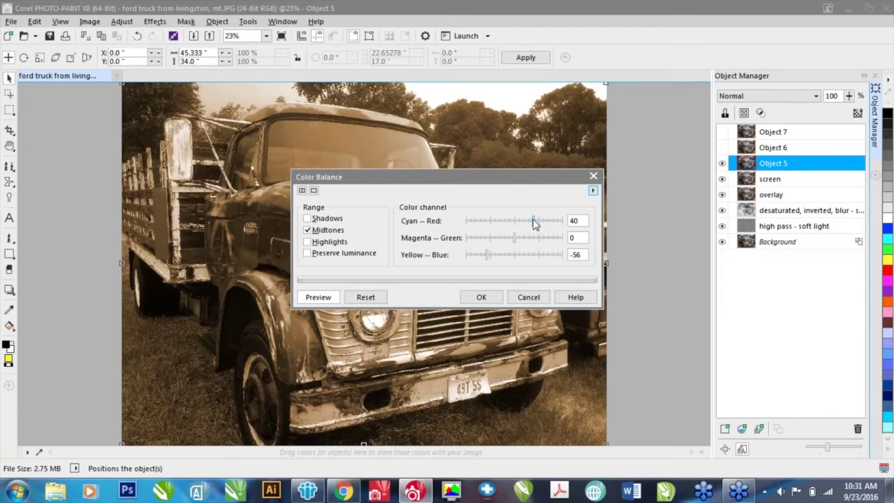
mouse_move(535, 222)
mouse_down()
mouse_move(526, 221)
mouse_move(536, 221)
mouse_up()
mouse_move(489, 258)
mouse_down()
mouse_move(500, 258)
mouse_move(489, 260)
mouse_up()
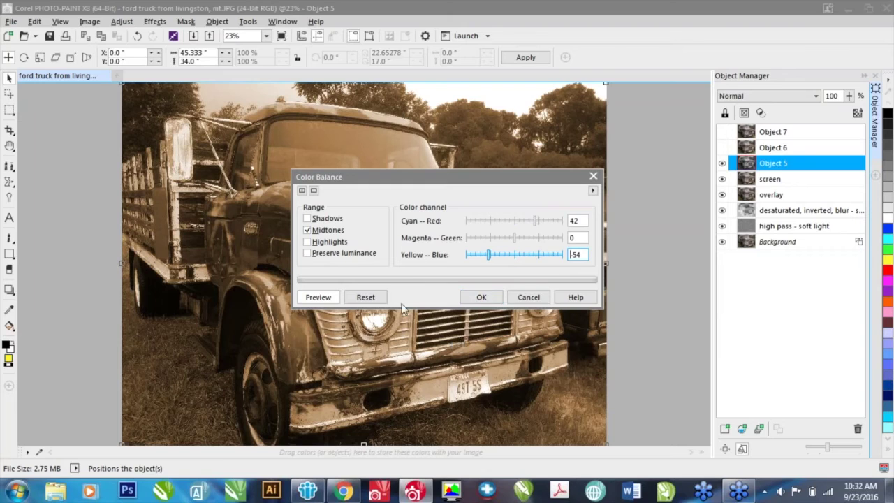
click(481, 297)
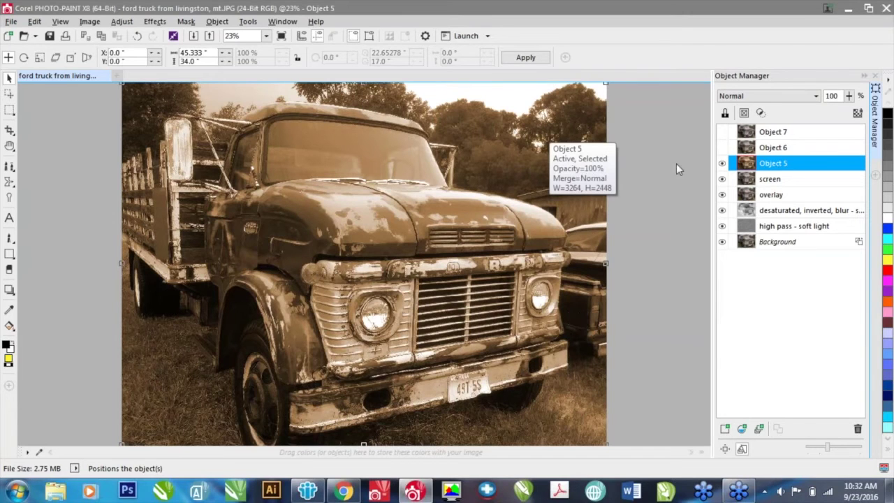
Step: Set Object 5's merge mode to Soft Light, compare the photo with and without it, and set its opacity to 60%
click(816, 96)
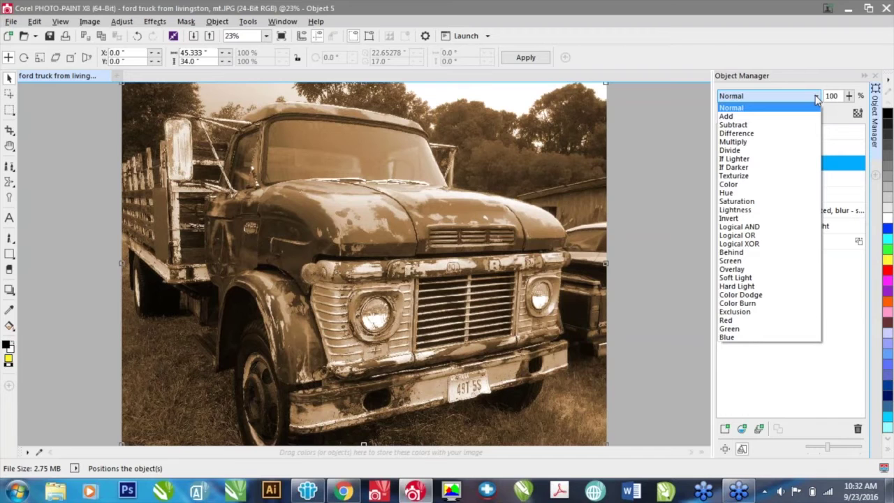
click(753, 278)
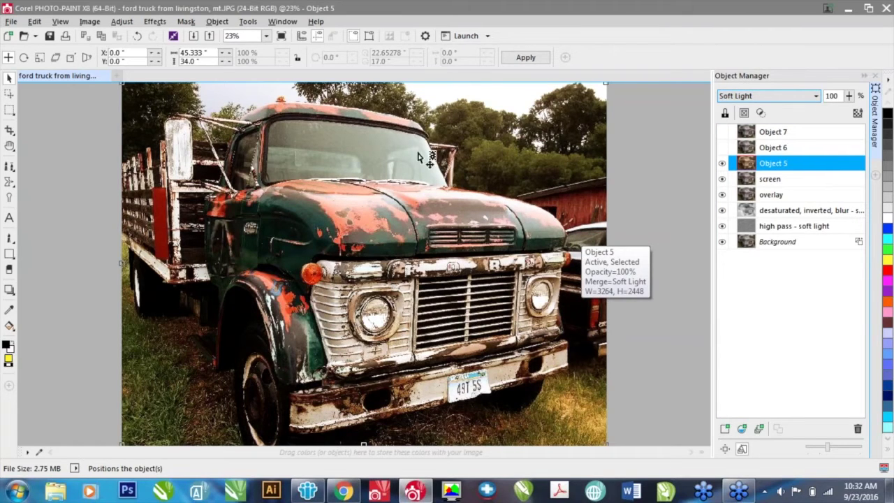
click(724, 165)
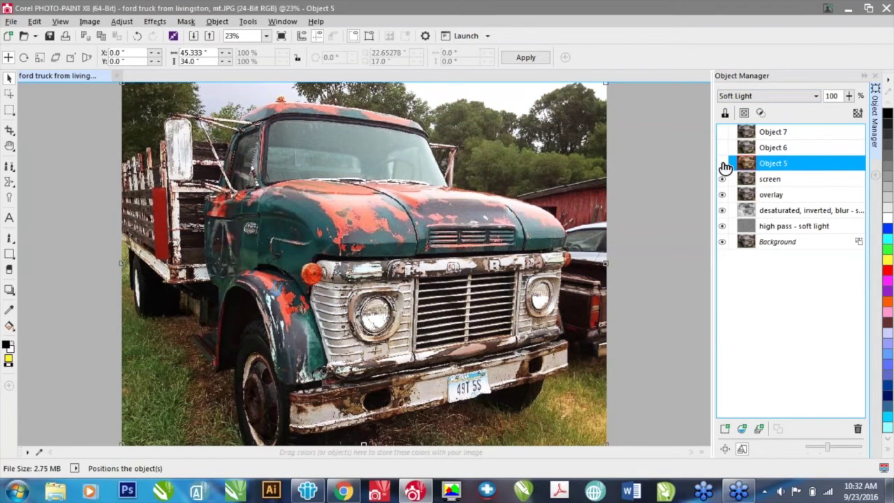
click(724, 165)
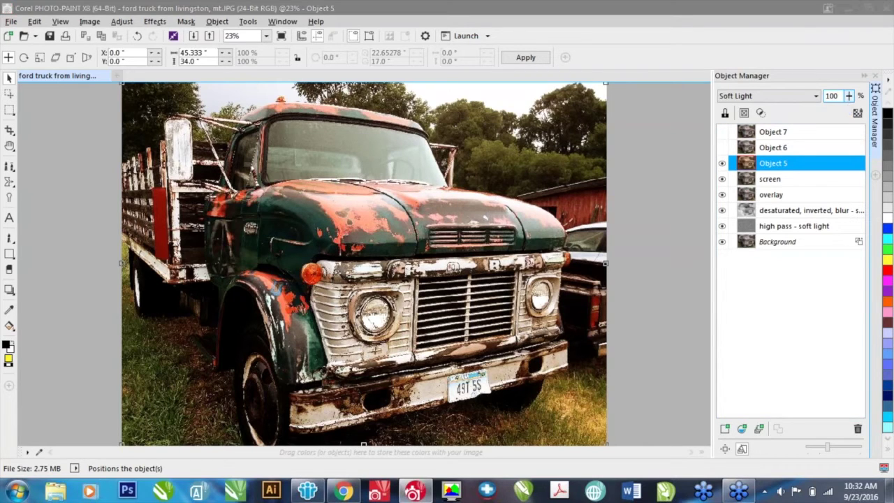
click(849, 98)
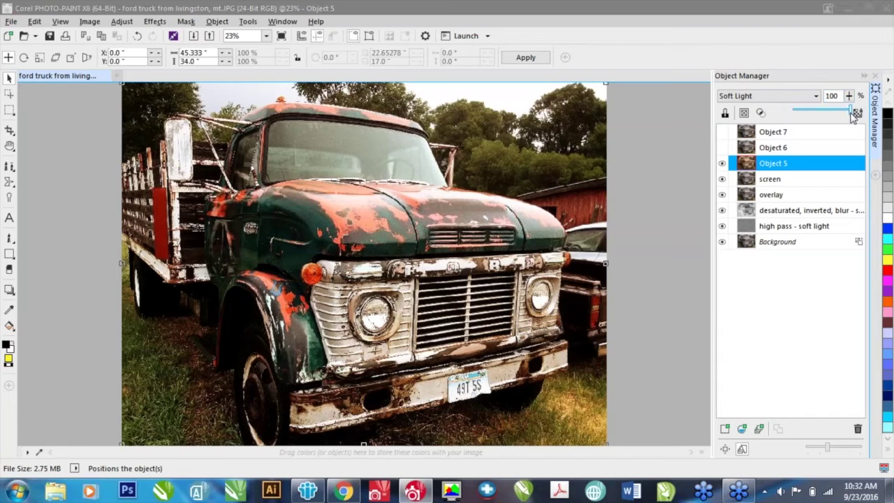
drag(850, 110, 828, 127)
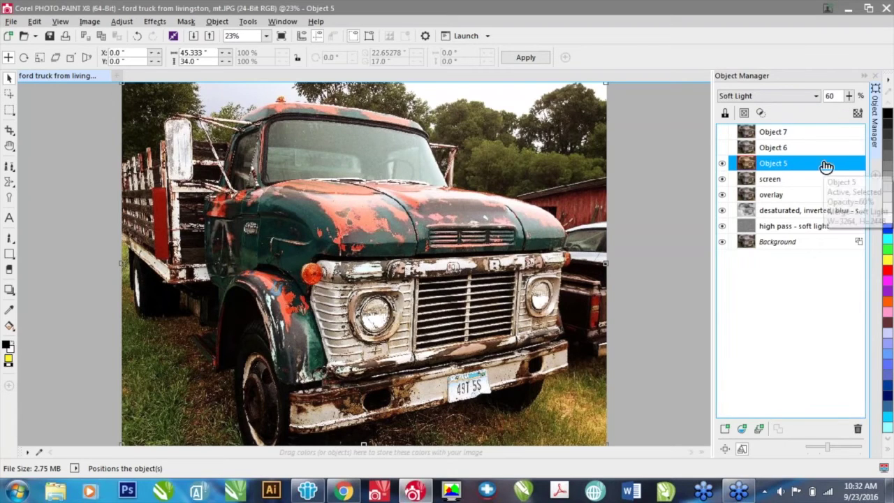
Step: Create a new empty object and place it directly between Object 6 and Object 5
click(776, 148)
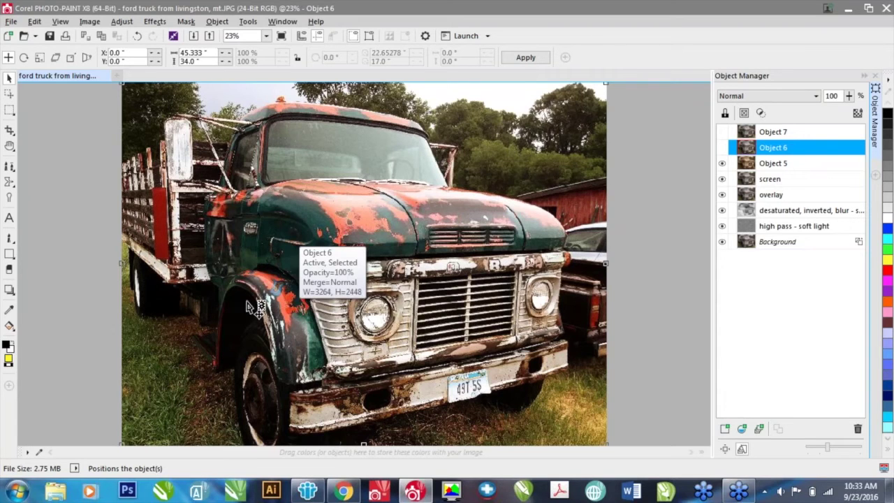
click(725, 429)
drag(770, 149, 768, 171)
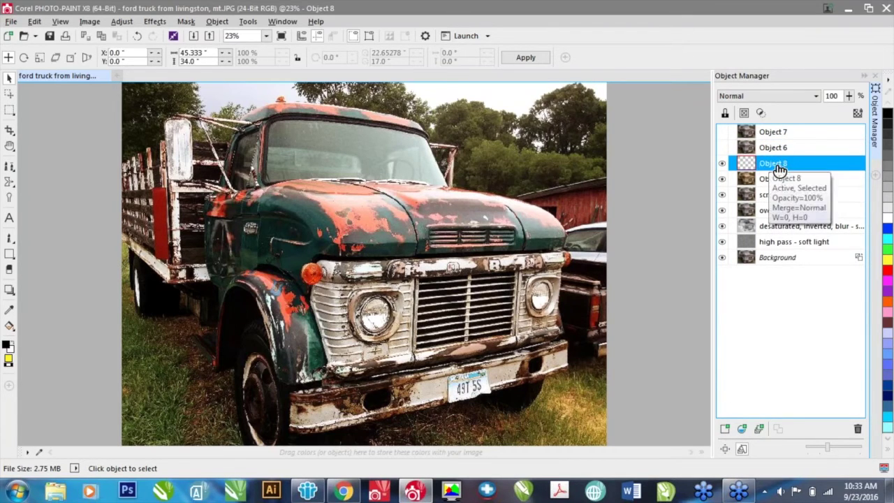
Step: Activate the Paint tool with the Custom Airbrush brush and make white the foreground color
click(10, 240)
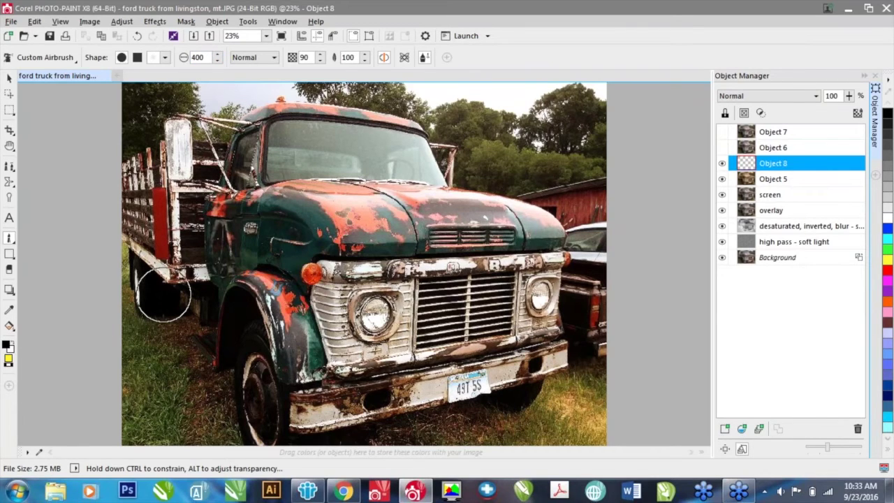
double_click(7, 346)
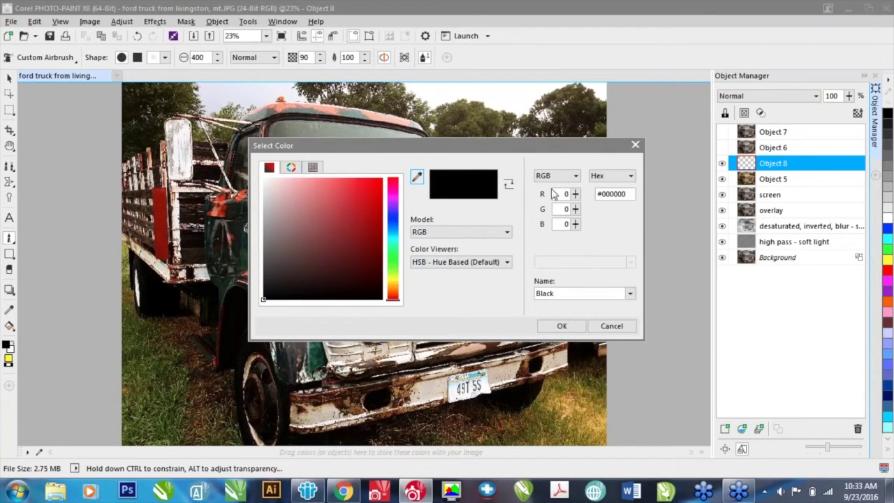
click(562, 326)
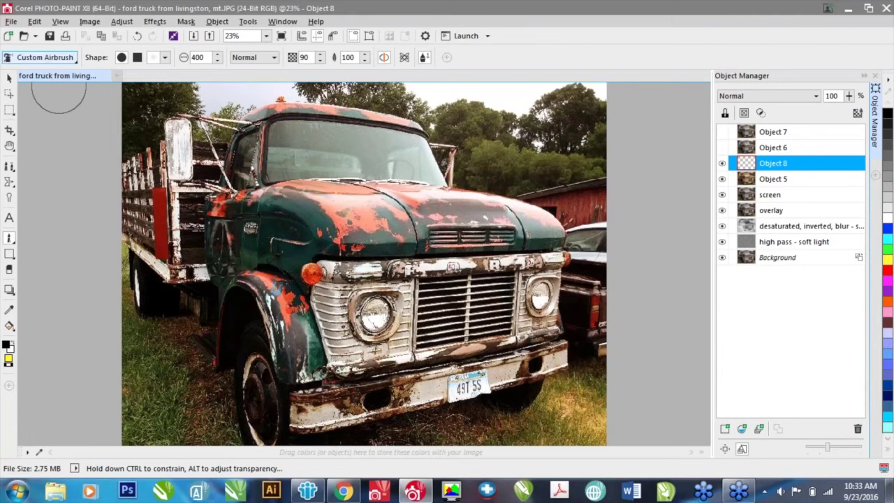
click(58, 60)
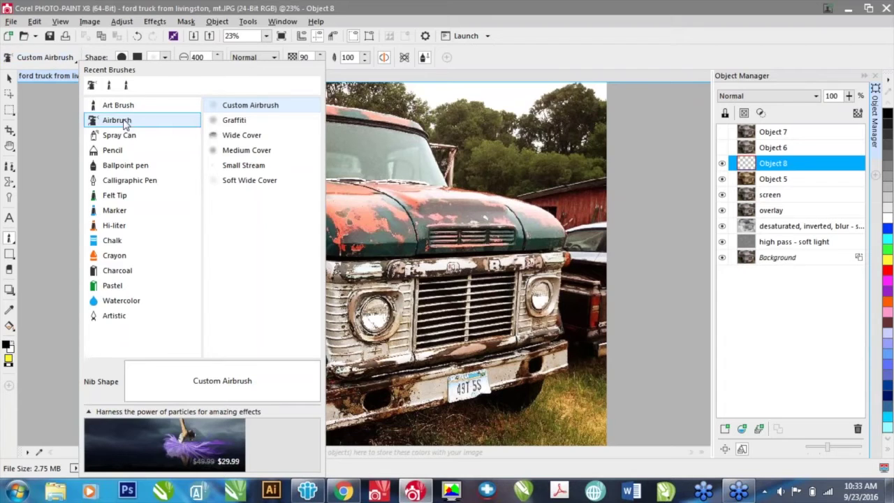
click(62, 60)
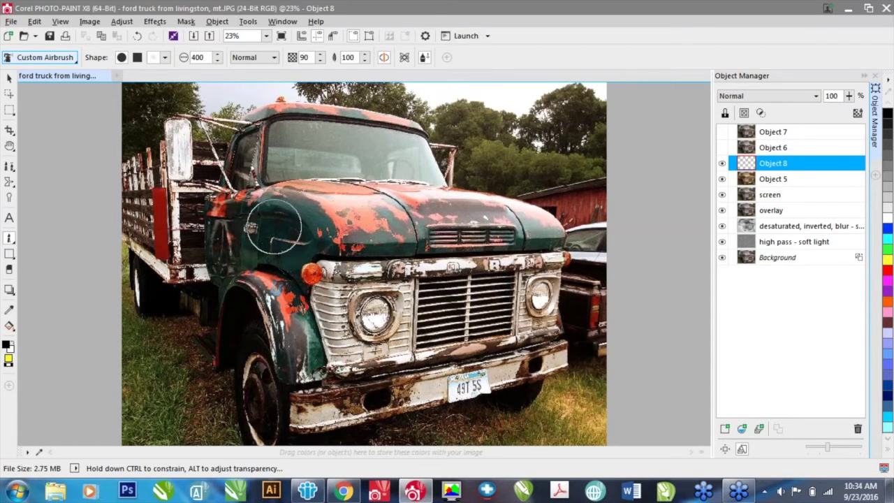
click(13, 347)
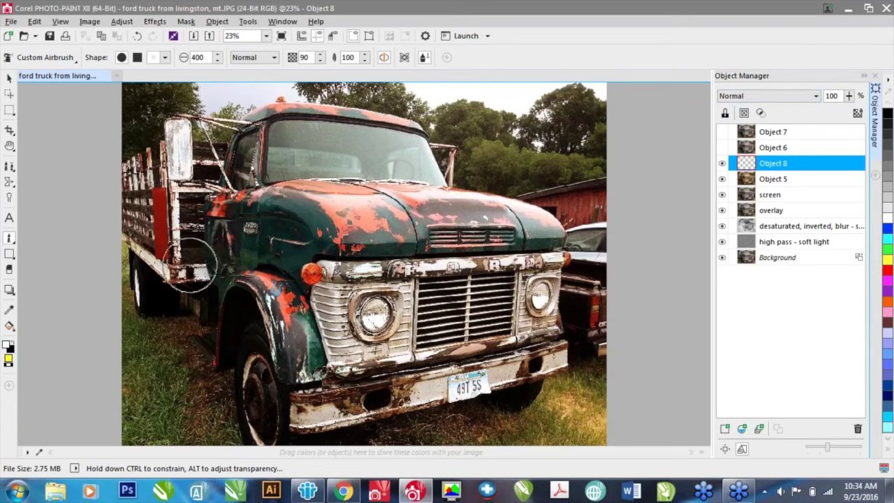
Step: Try a white airbrush stroke over the rear wheel on the new object, and undo it
mouse_move(157, 297)
mouse_down()
mouse_move(162, 322)
mouse_move(151, 259)
mouse_move(154, 287)
mouse_up()
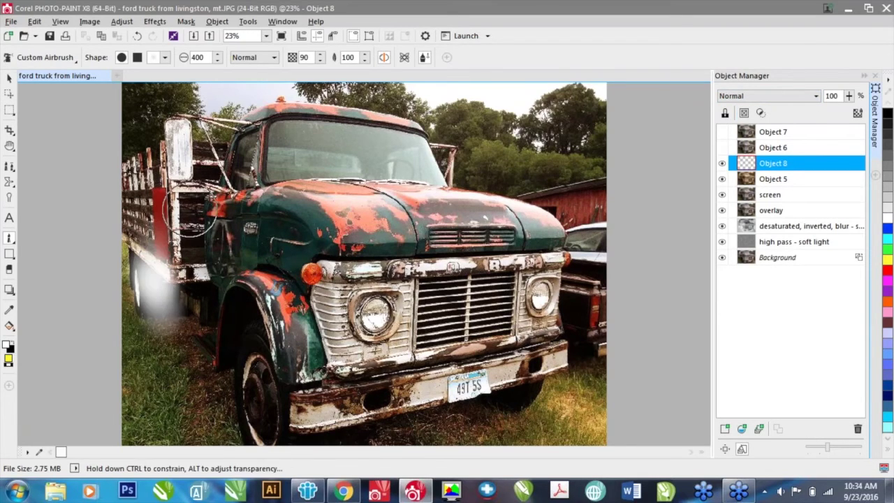
key(ctrl+z)
key(ctrl+z)
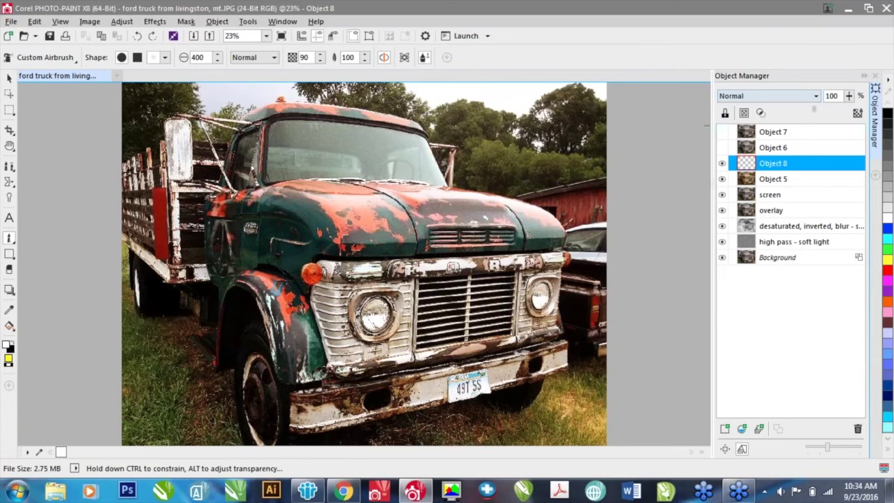
Step: Set the new object's merge mode to Soft Light and brush over the dark areas around the rear wheel, front fender and front wheel
click(814, 98)
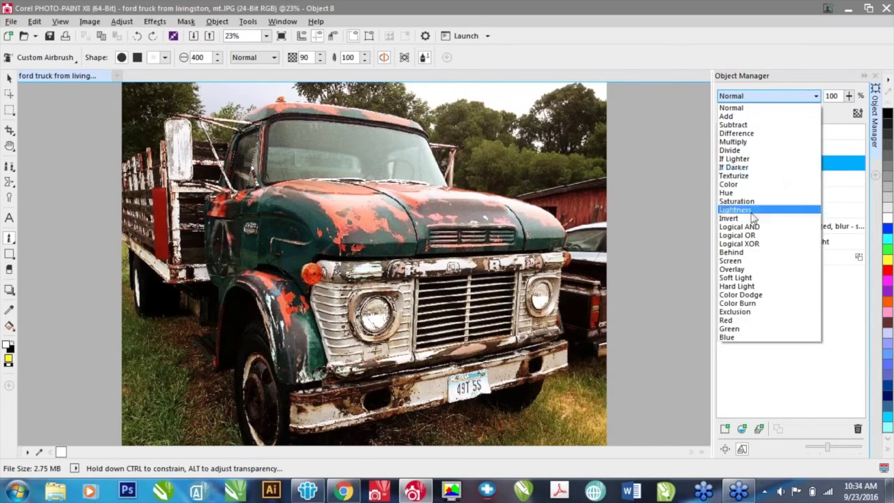
click(738, 277)
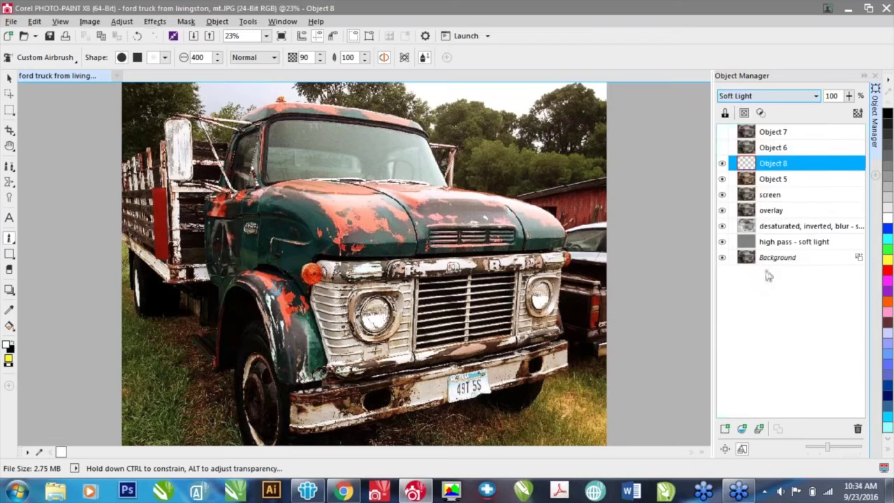
mouse_move(152, 278)
mouse_down()
mouse_move(169, 301)
mouse_move(156, 301)
mouse_move(149, 284)
mouse_move(155, 299)
mouse_move(176, 301)
mouse_move(210, 334)
mouse_move(244, 343)
mouse_move(230, 360)
mouse_move(235, 303)
mouse_up()
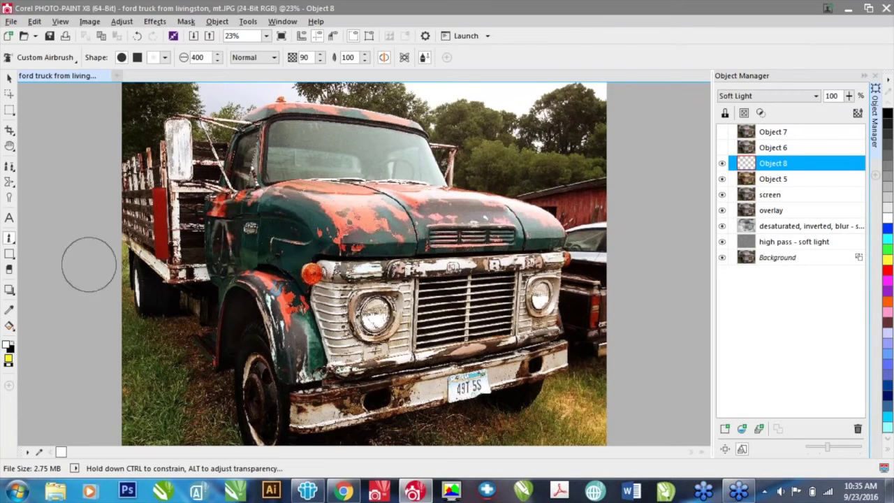
key(x)
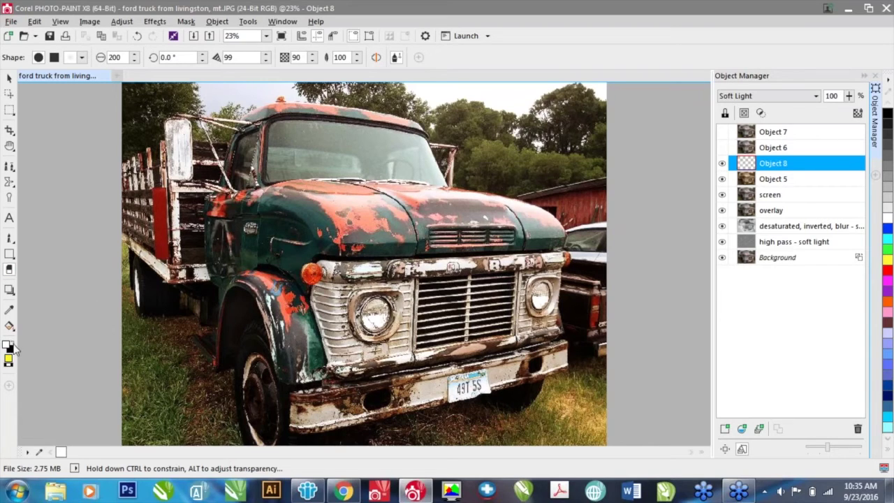
mouse_move(265, 287)
mouse_down()
mouse_move(245, 279)
mouse_move(213, 288)
mouse_move(205, 343)
mouse_move(208, 303)
mouse_move(227, 272)
mouse_move(281, 285)
mouse_move(283, 328)
mouse_up()
mouse_move(249, 384)
mouse_down()
mouse_move(265, 334)
mouse_move(269, 351)
mouse_up()
mouse_move(124, 311)
mouse_down()
mouse_move(140, 333)
mouse_move(187, 327)
mouse_move(177, 339)
mouse_move(140, 329)
mouse_up()
Step: Set the Custom Airbrush nib size to 600 and paint black over the truck's hood and windshield on the Soft Light object
click(9, 239)
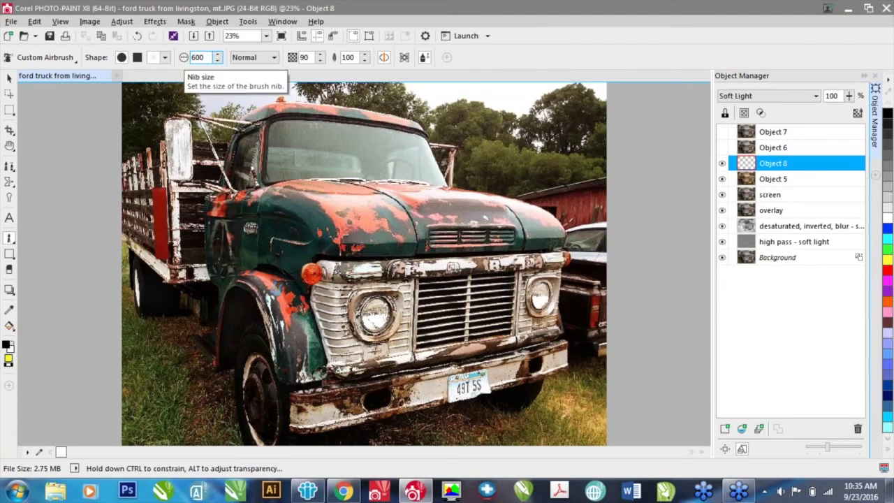
double_click(199, 57)
key(Tab)
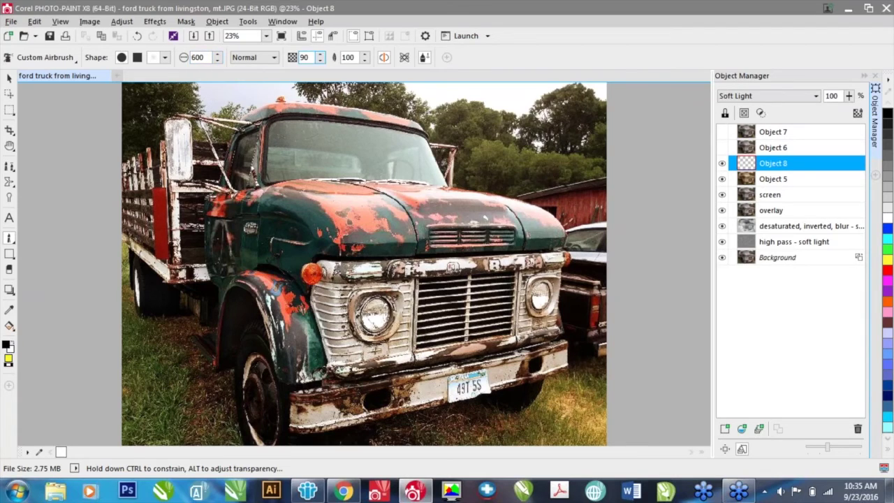
key(Tab)
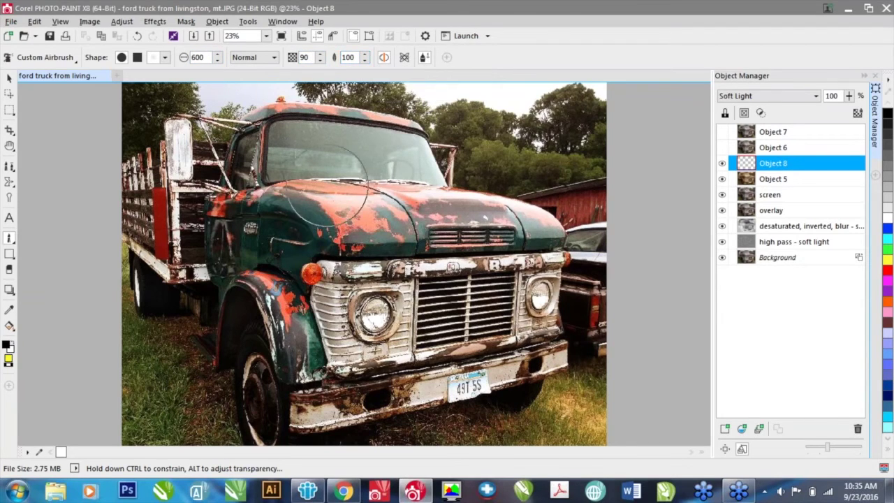
mouse_move(289, 207)
mouse_down()
mouse_move(464, 210)
mouse_move(522, 221)
mouse_move(307, 231)
mouse_move(300, 219)
mouse_move(328, 195)
mouse_up()
mouse_move(391, 181)
mouse_down()
mouse_move(412, 167)
mouse_move(412, 154)
mouse_move(328, 169)
mouse_up()
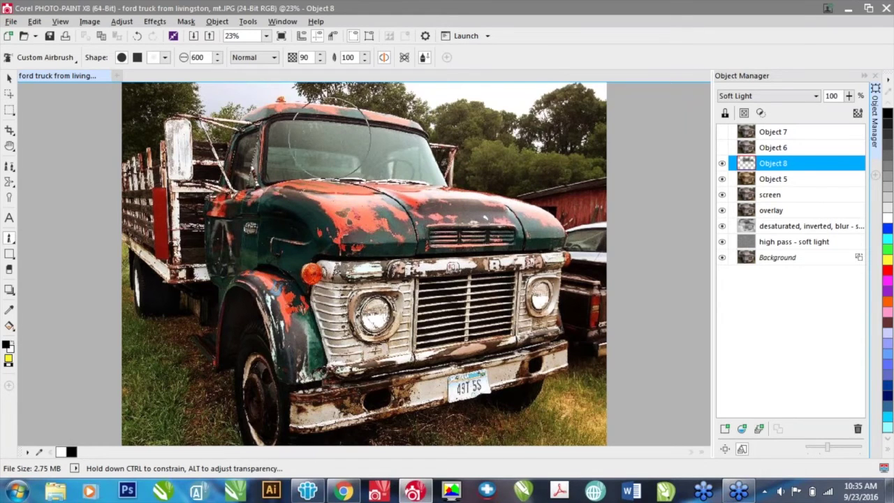
mouse_move(377, 224)
mouse_down()
mouse_move(499, 210)
mouse_move(538, 216)
mouse_move(314, 227)
mouse_up()
Step: Airbrush black over the background trees, the cab roof, the grass on both sides and the front bumper
drag(461, 120, 467, 119)
drag(573, 114, 594, 119)
drag(378, 104, 357, 106)
mouse_move(126, 378)
mouse_down()
mouse_move(127, 424)
mouse_move(198, 415)
mouse_move(165, 398)
mouse_move(210, 413)
mouse_up()
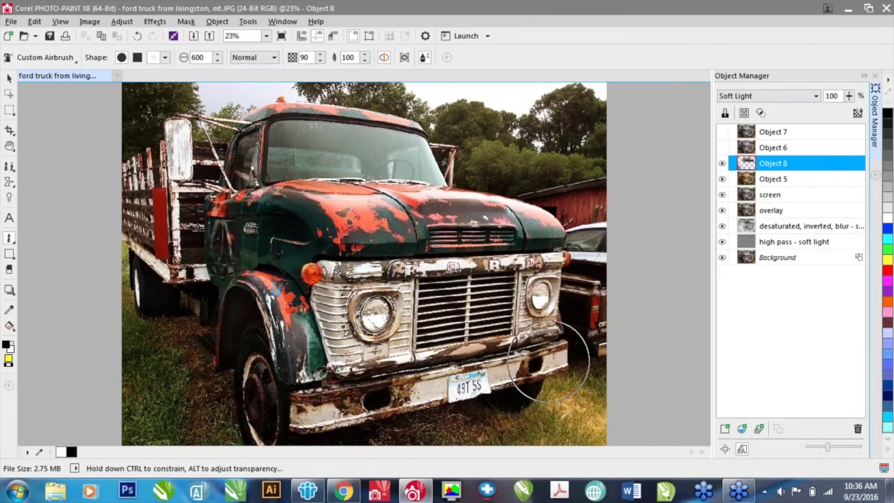
drag(601, 394, 492, 427)
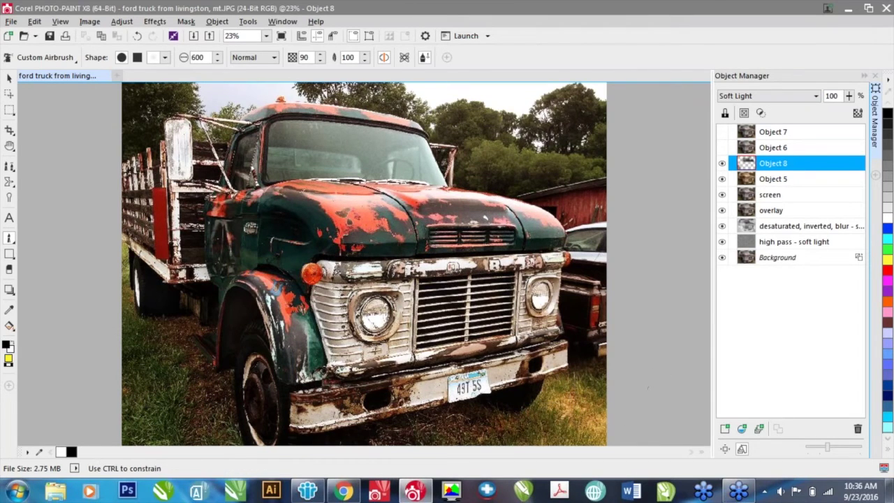
drag(473, 371, 461, 350)
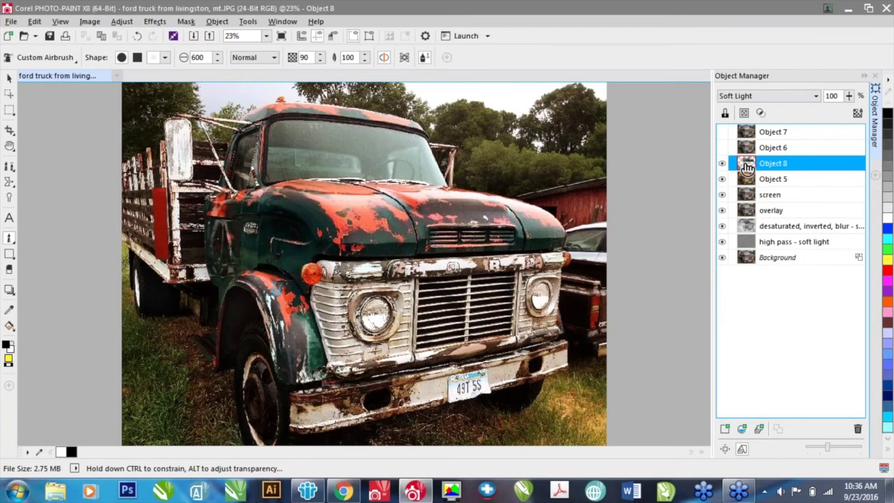
Step: Hide Object 5, screen, overlay, the desaturated object, high pass and the Background to view Object 8's airbrush strokes alone
click(722, 180)
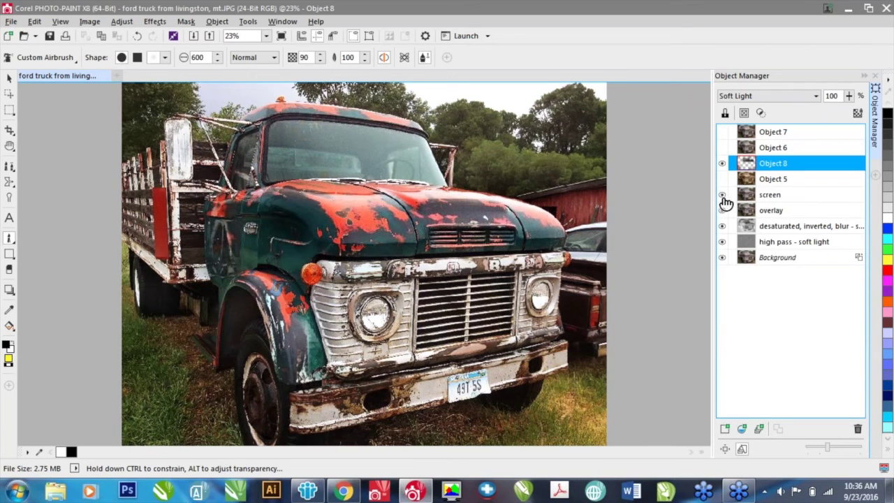
click(723, 194)
click(722, 210)
click(722, 227)
click(722, 242)
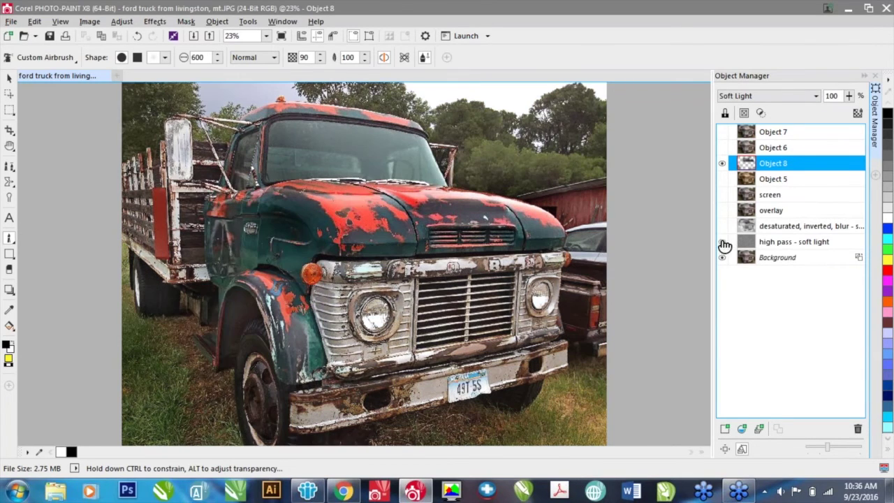
click(723, 258)
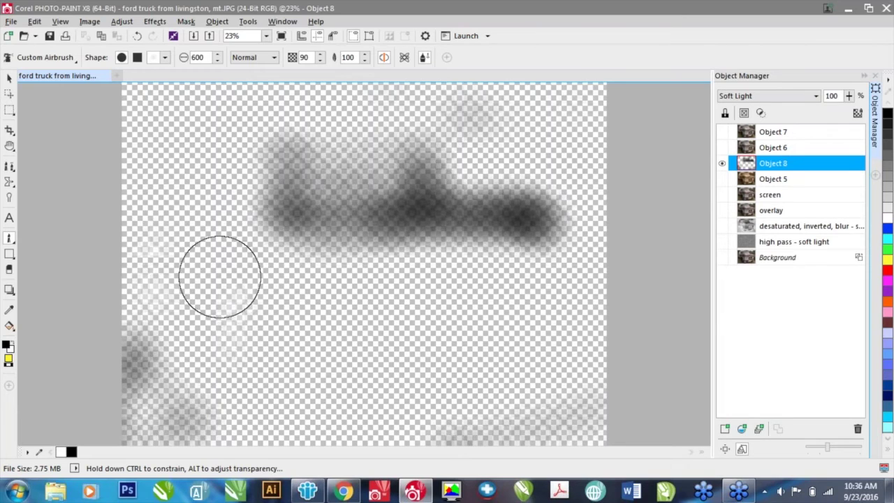
Step: Show Object 5, screen, overlay, the desaturated object, high pass and the Background again beneath the painted object
click(723, 179)
click(722, 195)
click(722, 211)
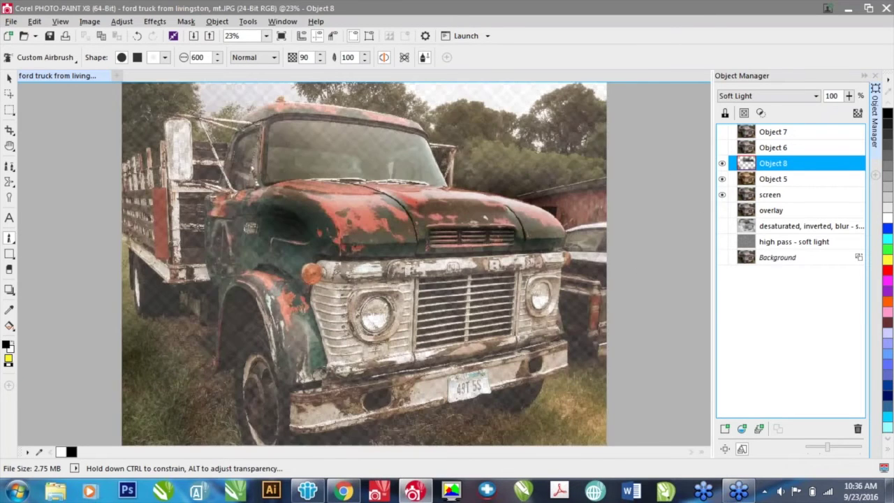
click(723, 226)
click(722, 241)
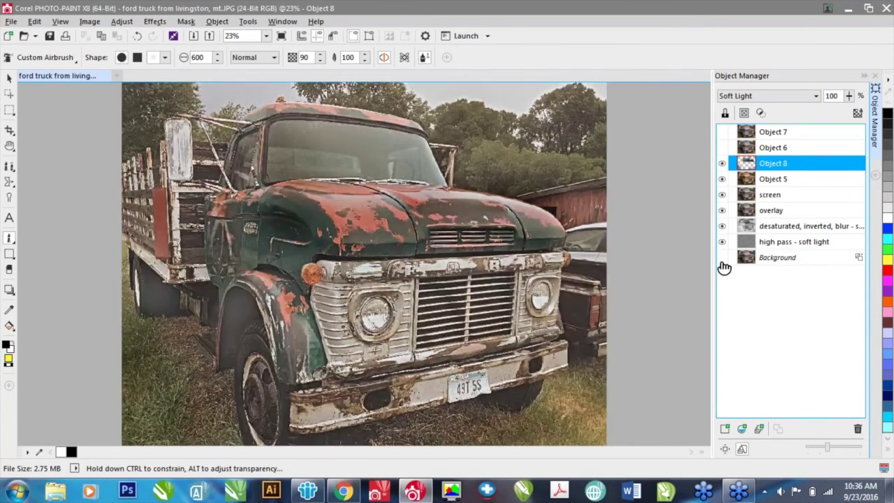
click(723, 257)
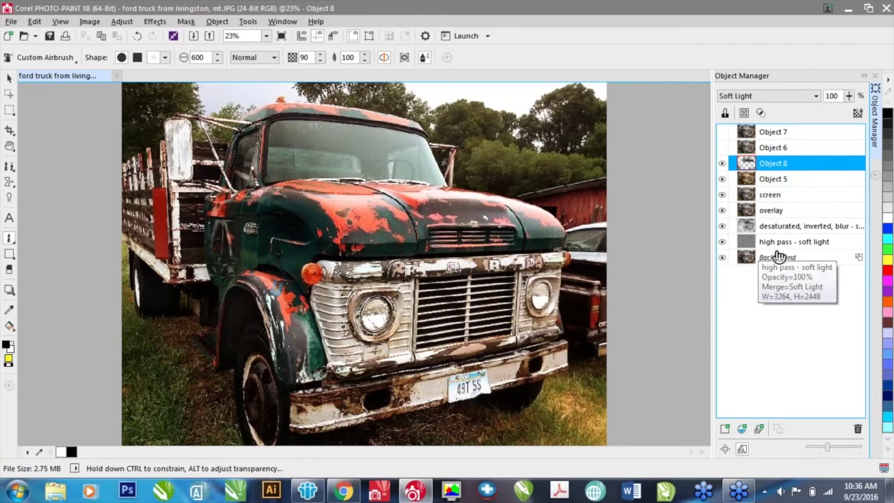
Step: Delete the unused Object 6 from the object stack
click(791, 151)
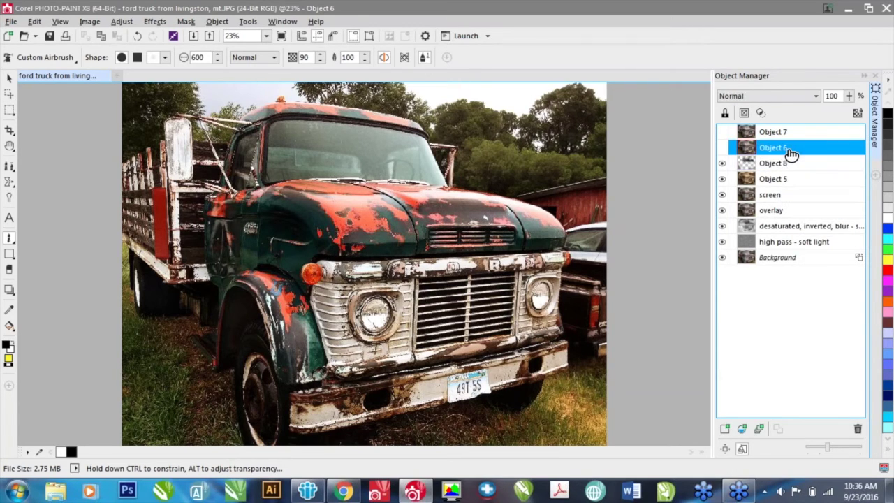
key(Delete)
right_click(790, 150)
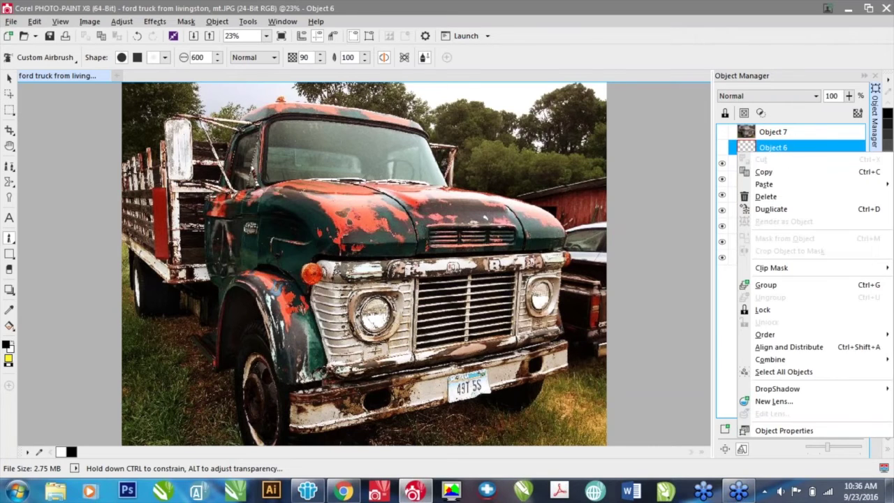
click(767, 197)
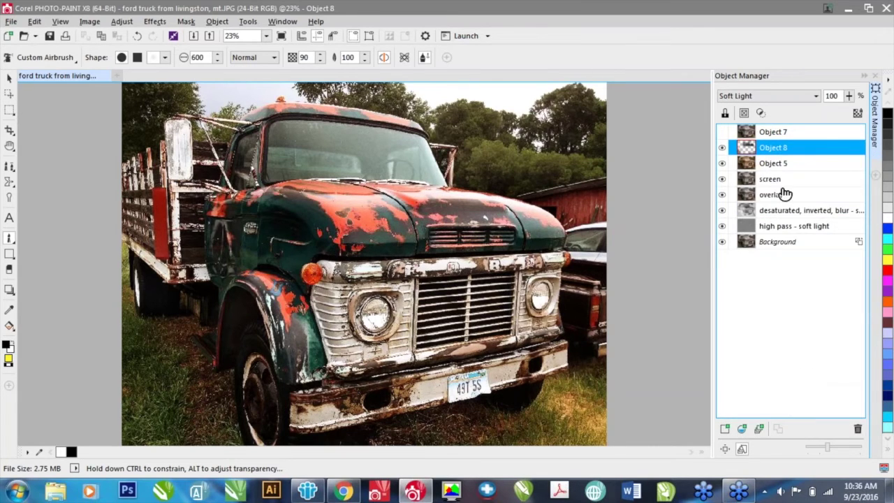
Step: Toggle the visibility of Object 7 on and off to compare the original photo with the enhanced result, leaving it hidden
click(775, 134)
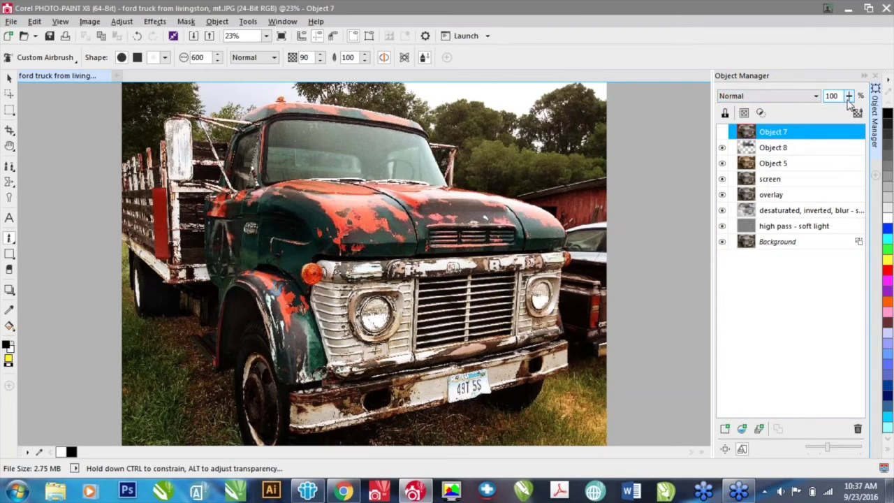
click(724, 132)
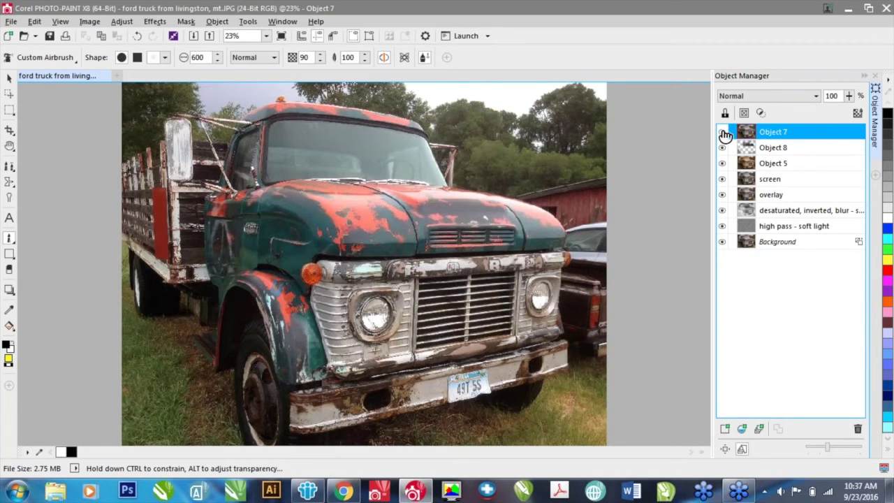
click(723, 133)
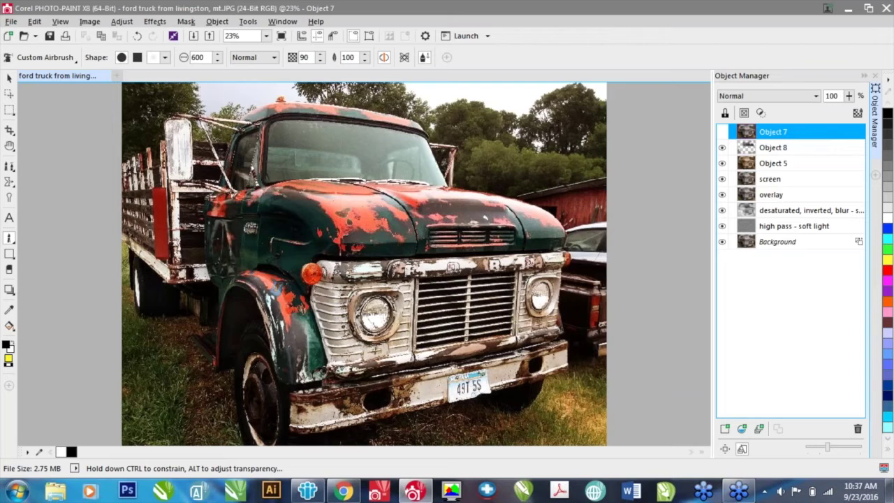
click(722, 132)
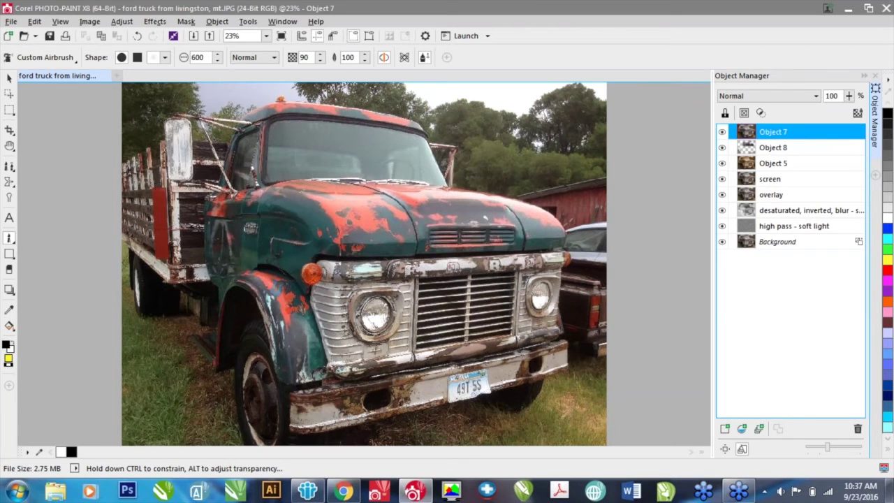
click(723, 131)
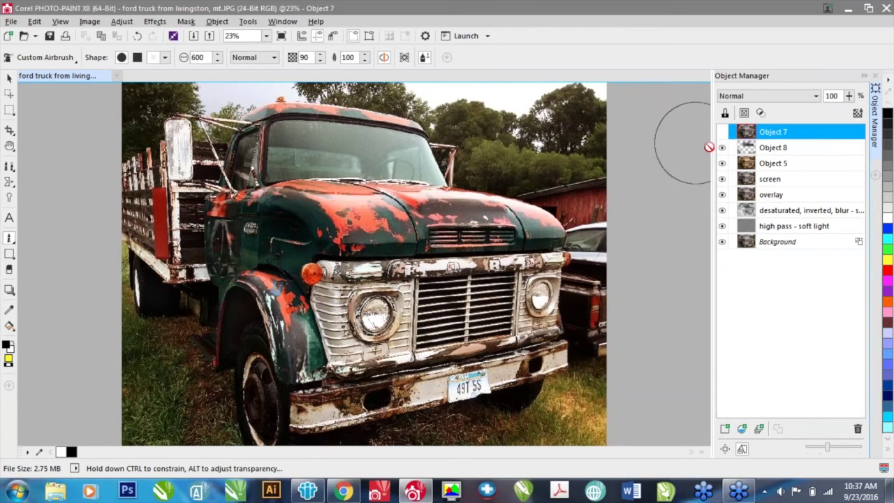
click(722, 132)
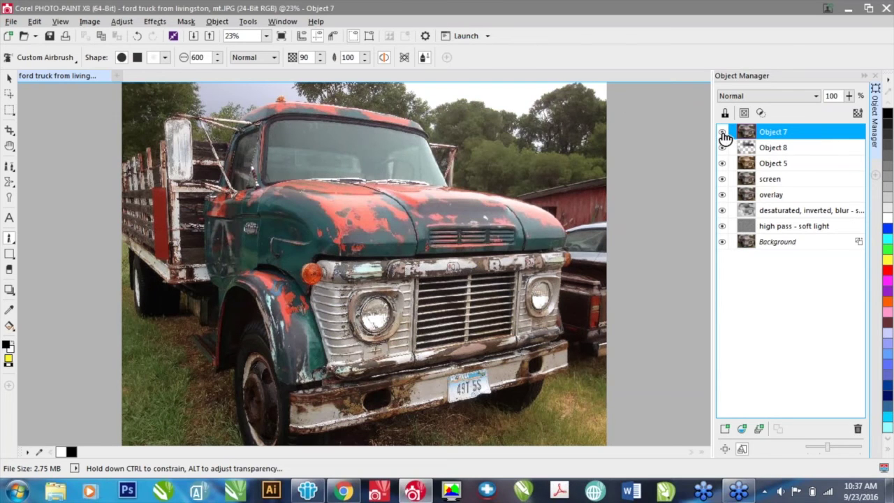
click(722, 132)
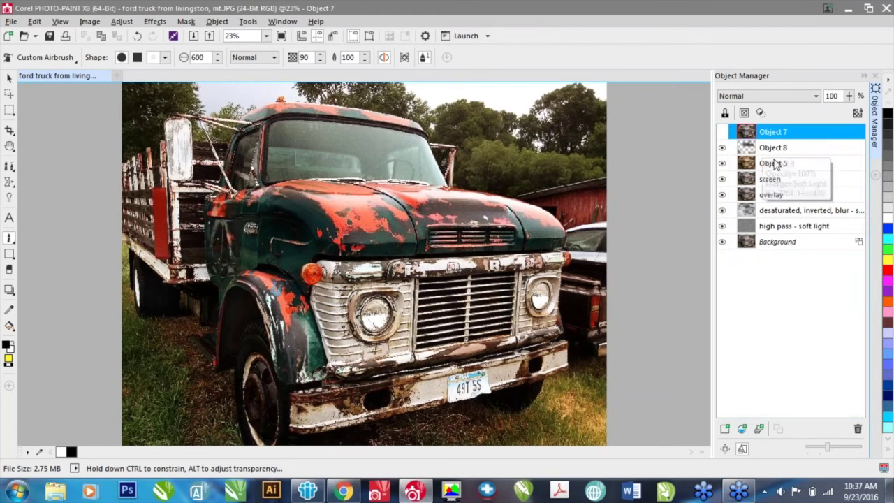
Step: Rename Object 5 as "sepia - soft light"
click(776, 165)
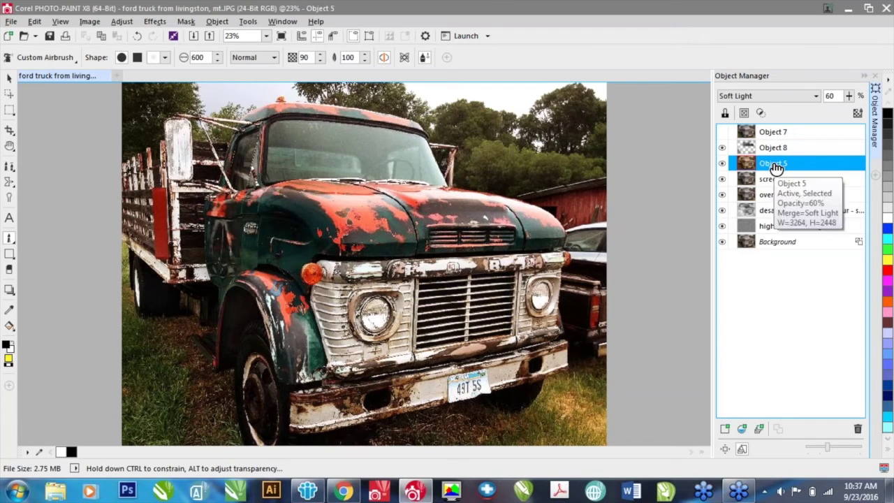
double_click(769, 169)
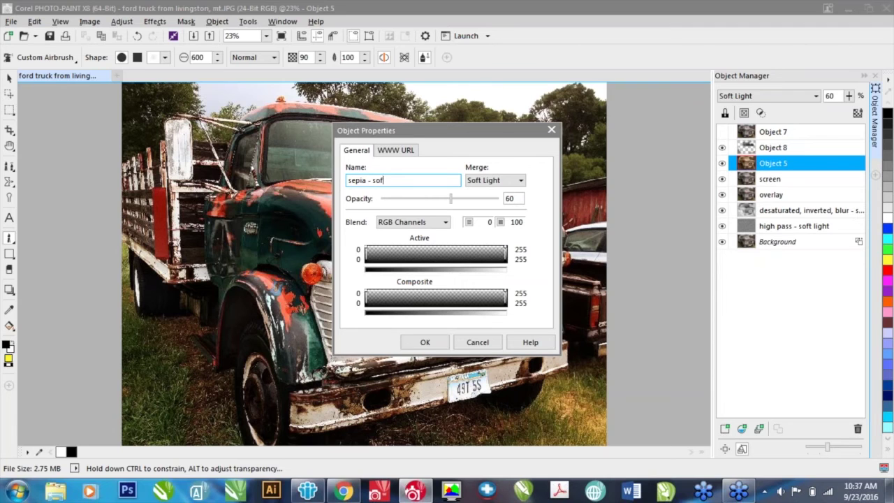
text(sepia - soft light)
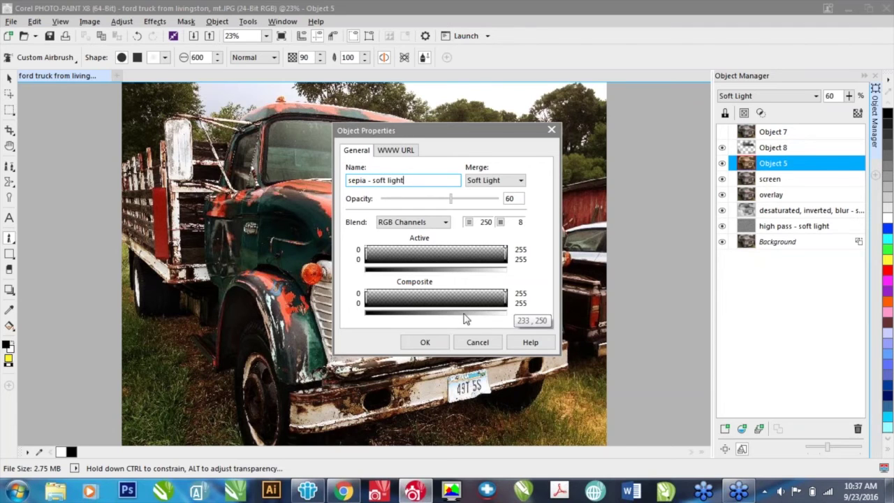
click(441, 350)
Step: Rename Object 8 as "paint (small adjustments) - soft light"
click(781, 154)
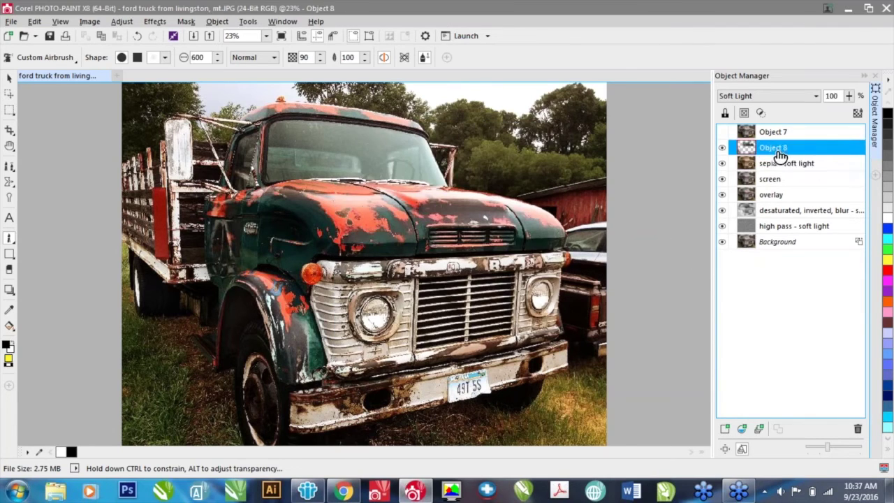
double_click(784, 150)
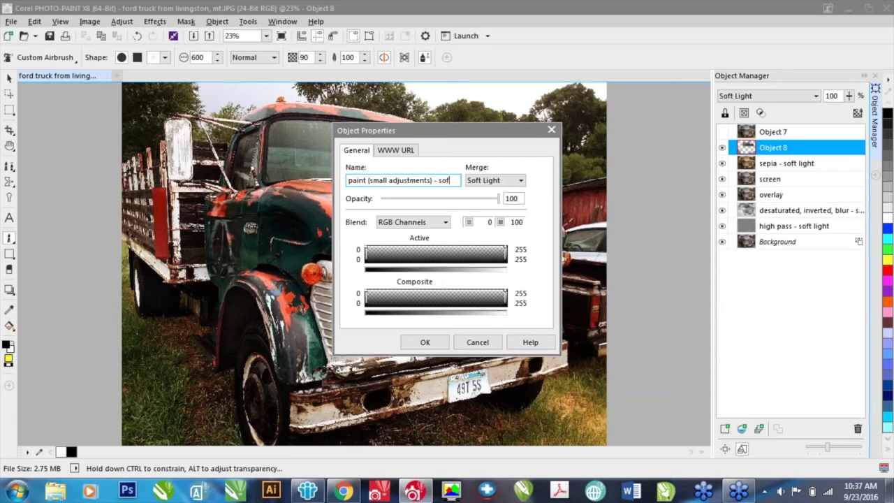
text(ht)
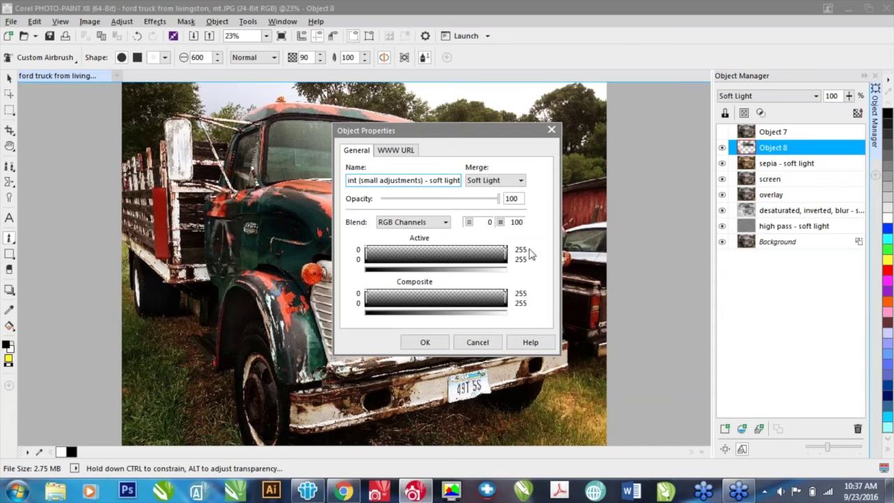
click(424, 342)
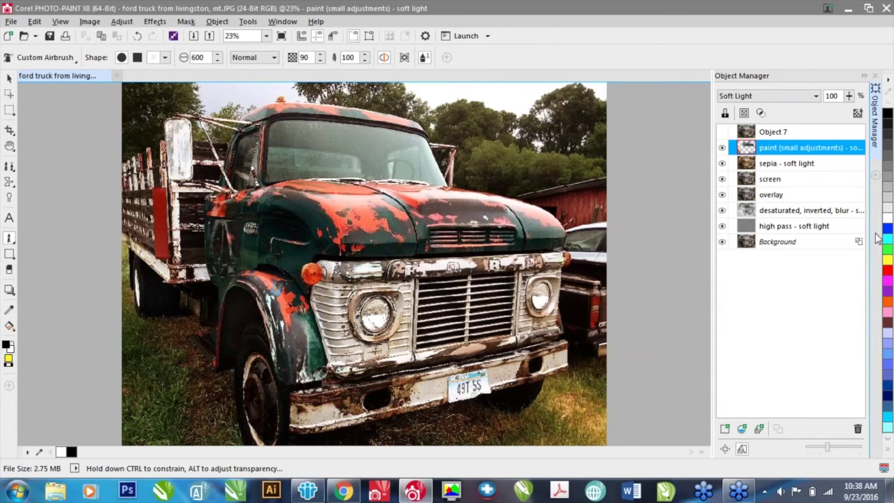
Step: Set the opacity of the "sepia - soft light" object to about 69%
click(772, 166)
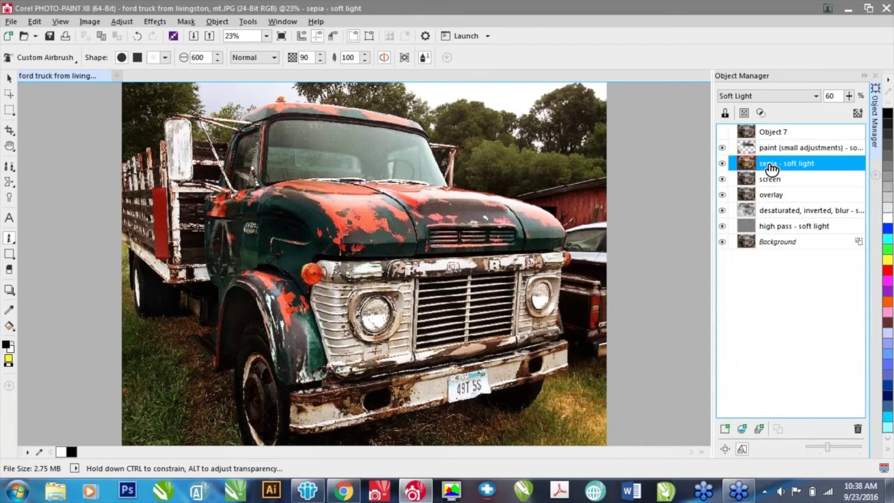
click(849, 96)
drag(849, 110, 859, 117)
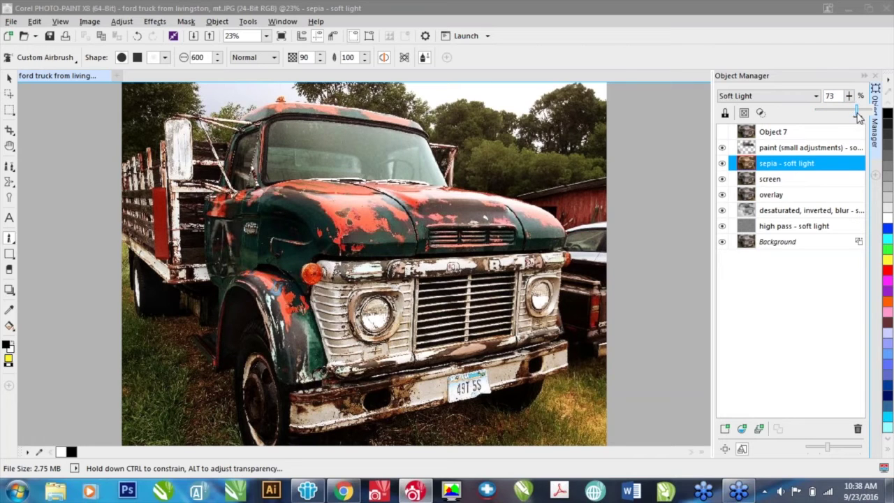
Step: Duplicate the Background as a new object directly above it
click(788, 245)
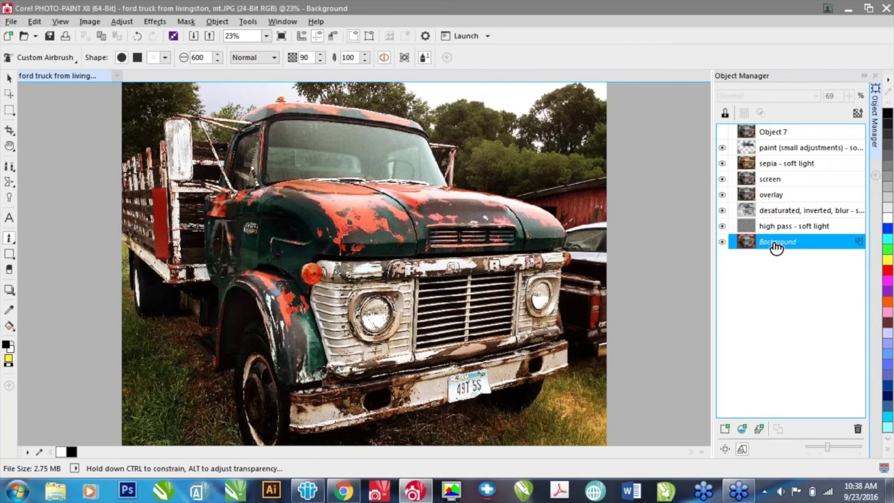
key(ctrl+d)
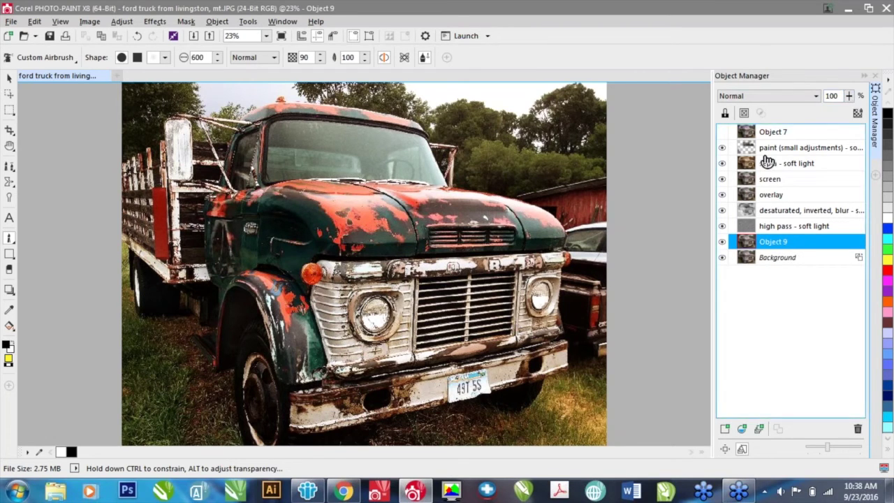
click(122, 22)
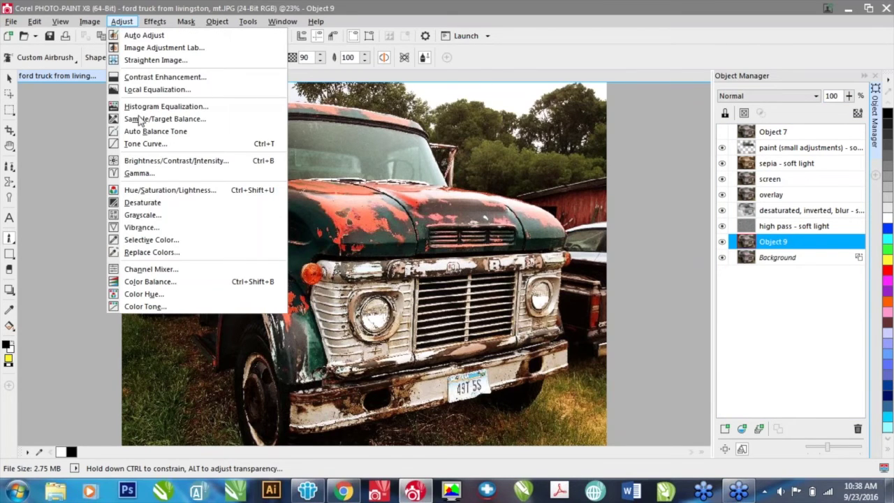
click(152, 228)
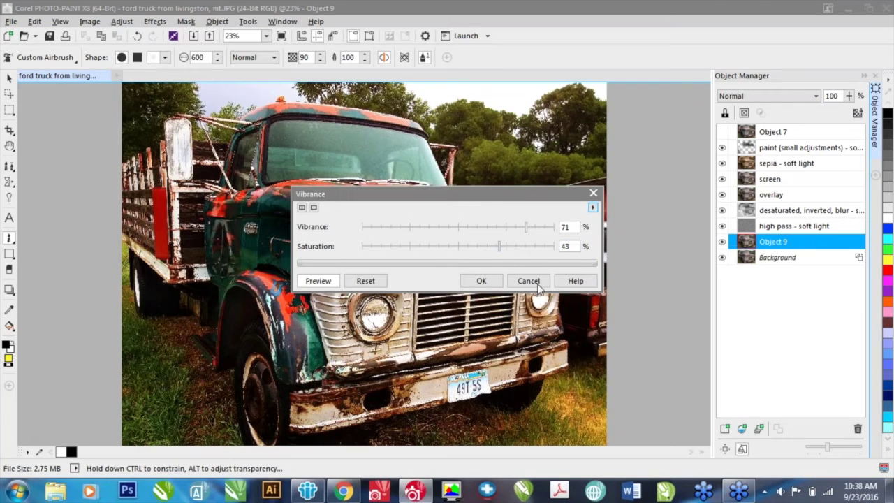
click(529, 281)
Step: Hide the high pass, desaturated, overlay, screen, sepia and paint objects above the Background duplicate
click(723, 225)
click(722, 210)
click(723, 194)
click(722, 179)
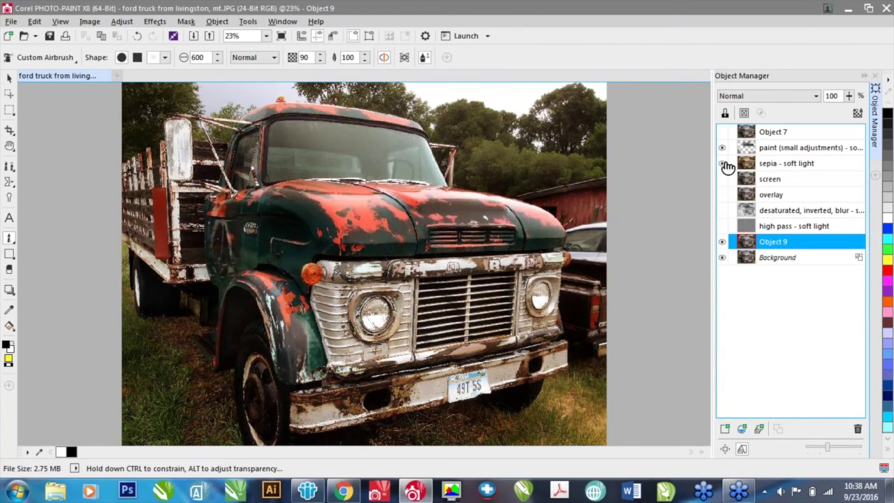
click(722, 162)
click(722, 148)
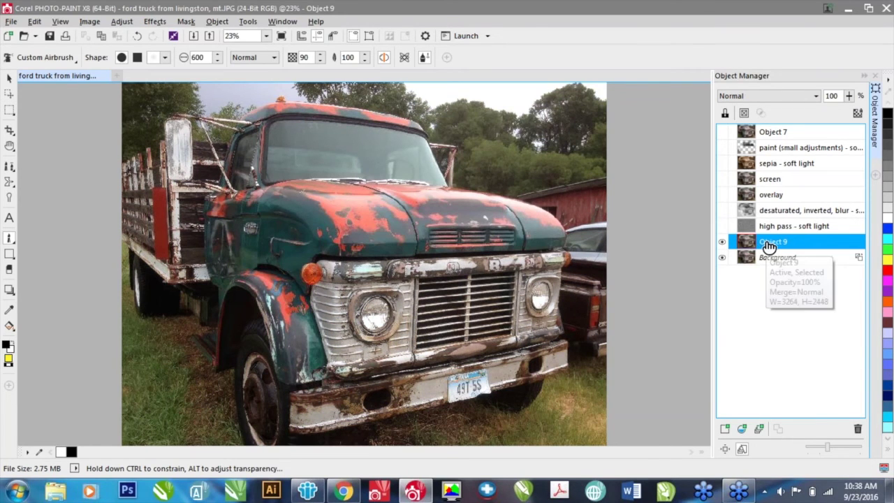
Step: Apply a Vibrance adjustment to the Background duplicate with vibrance 78% and saturation 43%
click(122, 21)
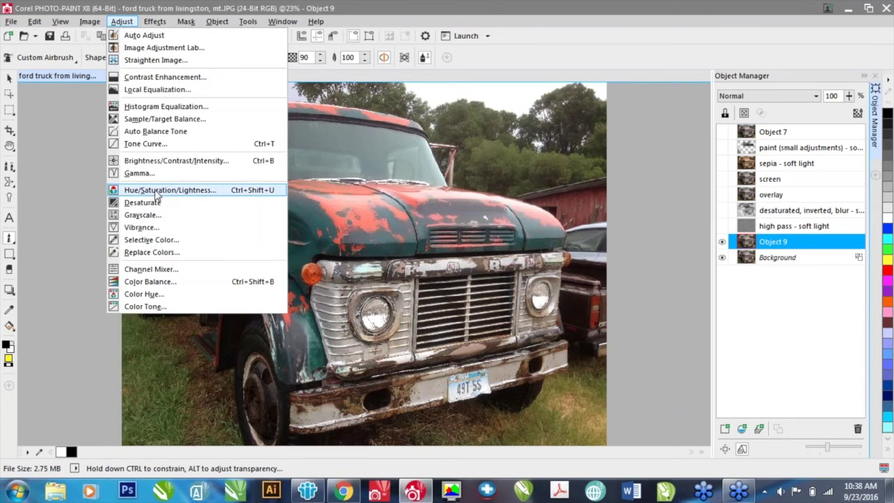
click(143, 227)
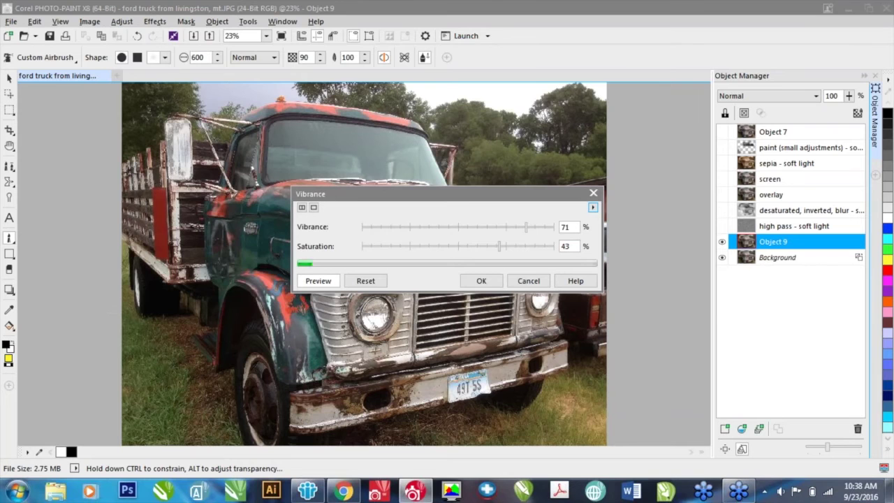
drag(489, 197, 580, 26)
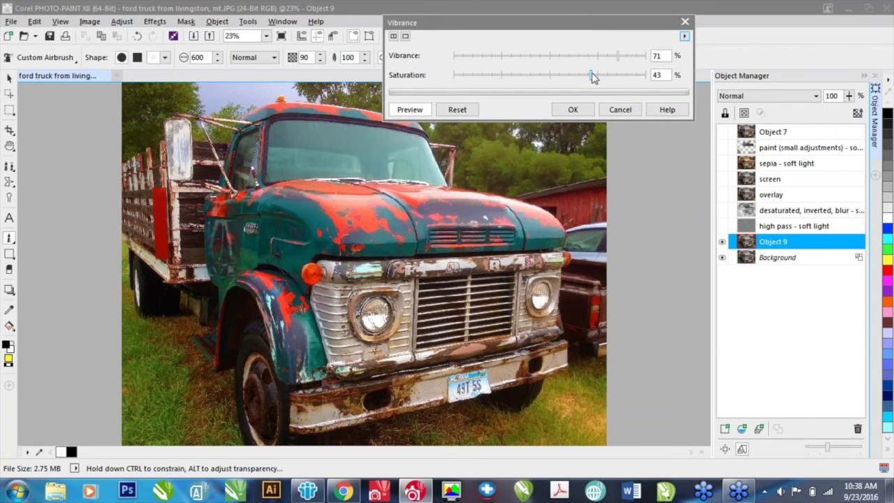
drag(592, 77, 625, 61)
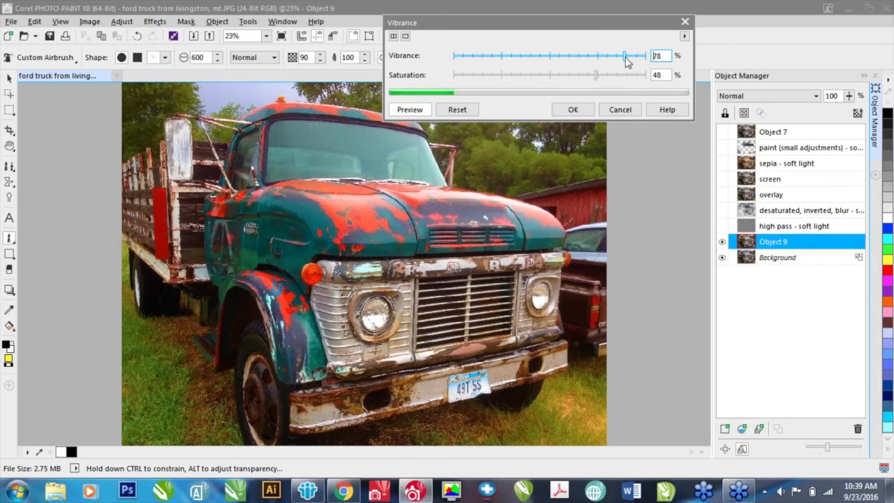
drag(598, 77, 591, 77)
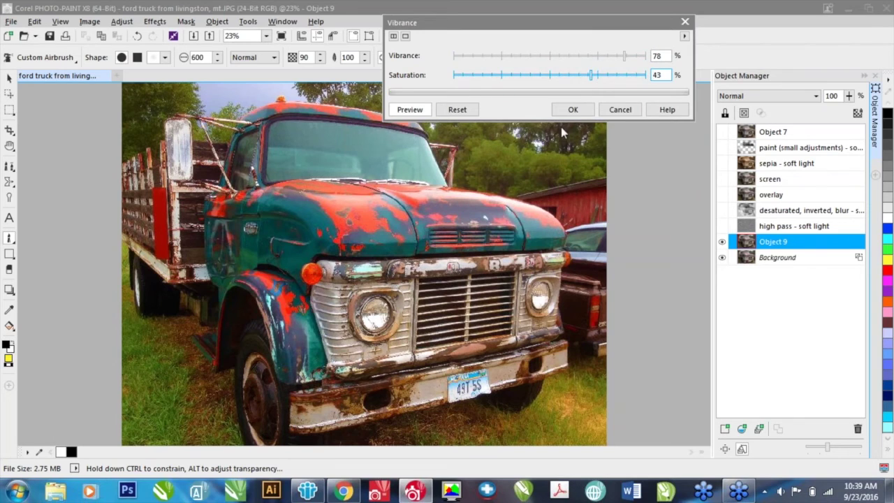
click(573, 110)
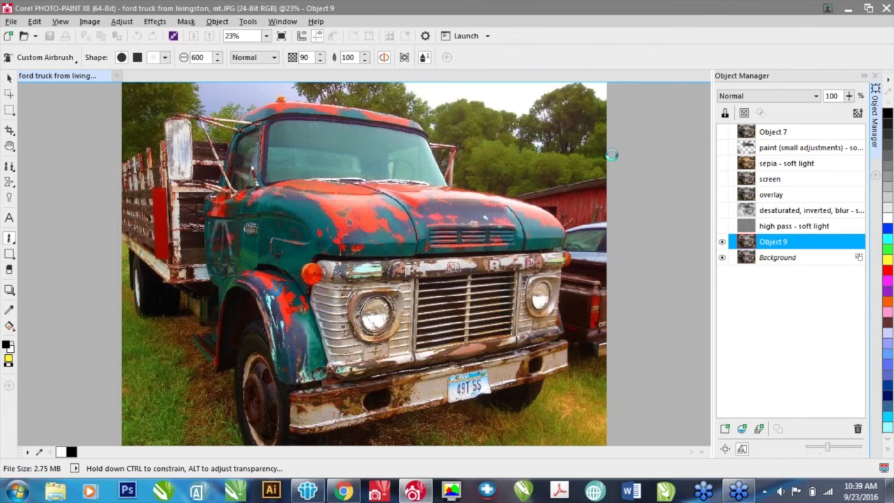
Step: Show the high pass, desaturated, overlay, screen, sepia and paint objects again, keeping the Background duplicate at 100% opacity
click(850, 97)
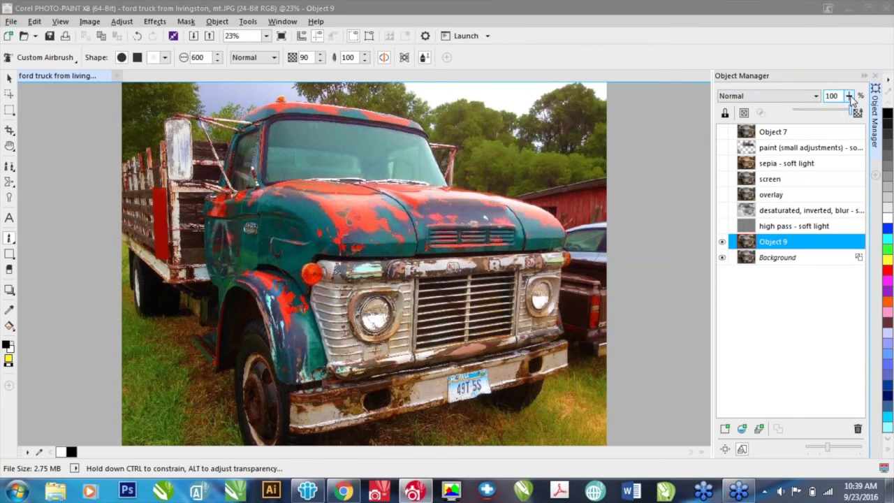
mouse_move(853, 113)
mouse_down()
mouse_move(800, 109)
mouse_move(855, 113)
mouse_up()
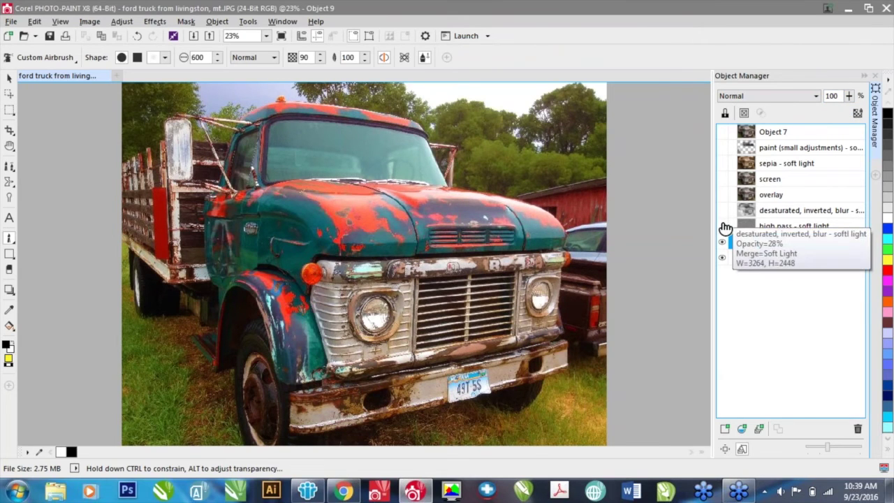
click(724, 211)
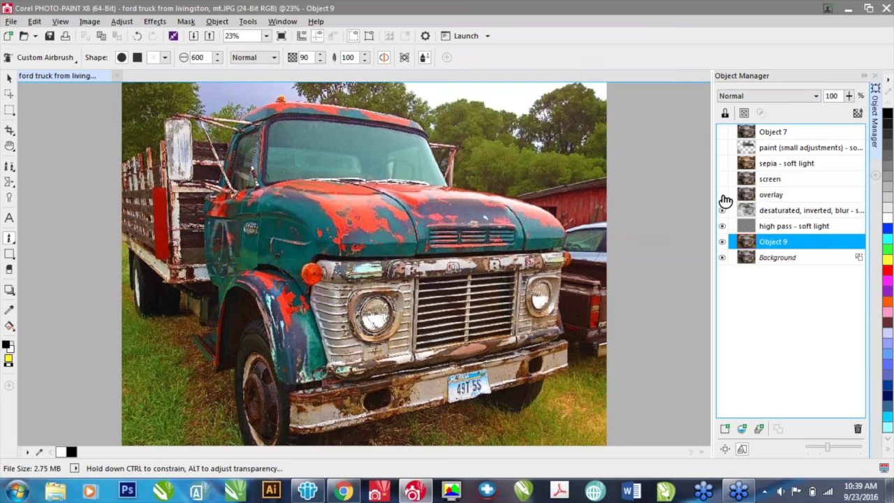
click(724, 195)
click(722, 179)
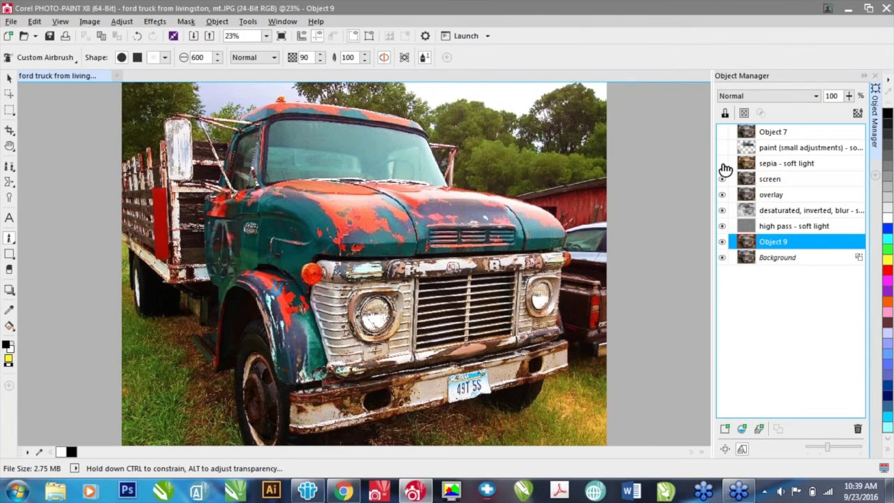
click(723, 164)
click(723, 147)
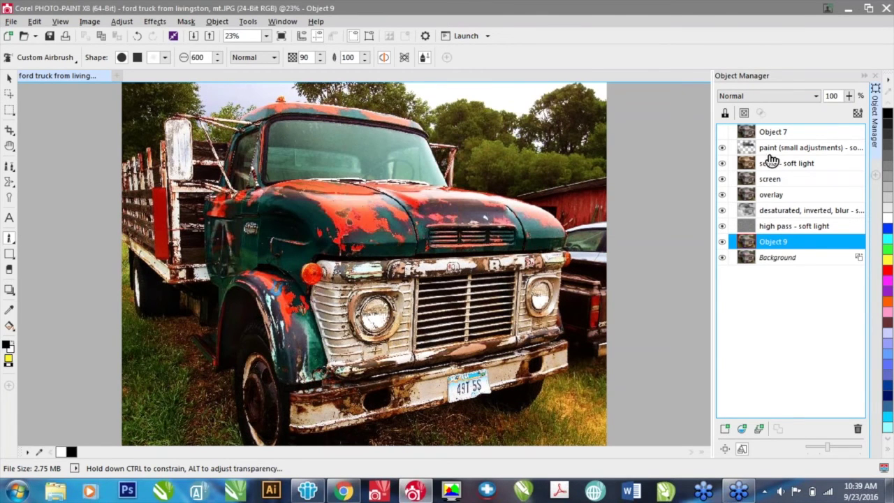
Step: Rename Object 9 as "vibrance"
click(773, 133)
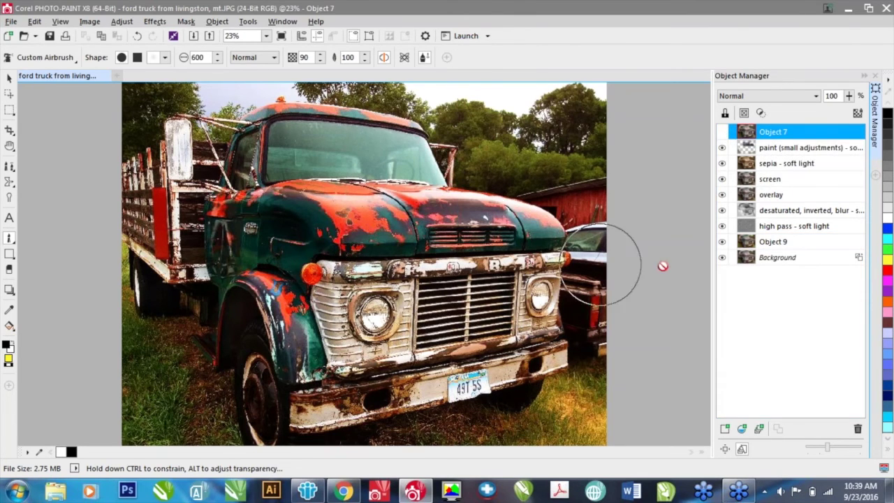
click(778, 242)
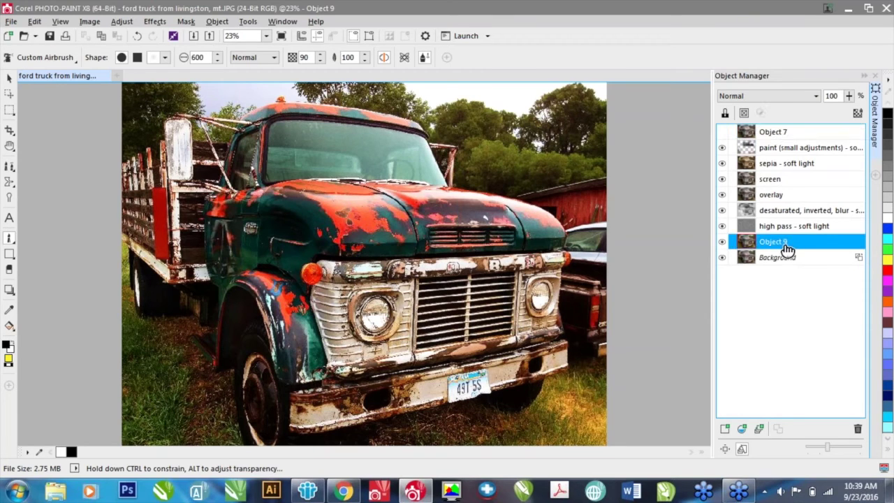
double_click(787, 246)
text(vibrance)
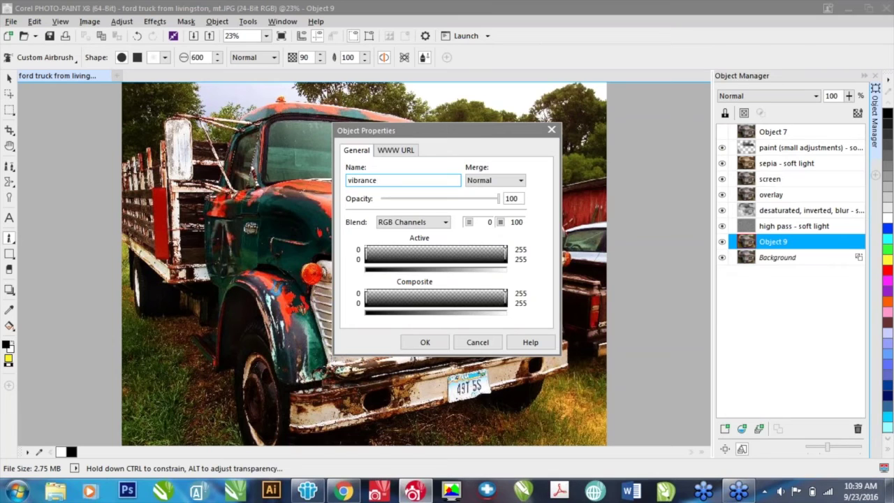
click(426, 342)
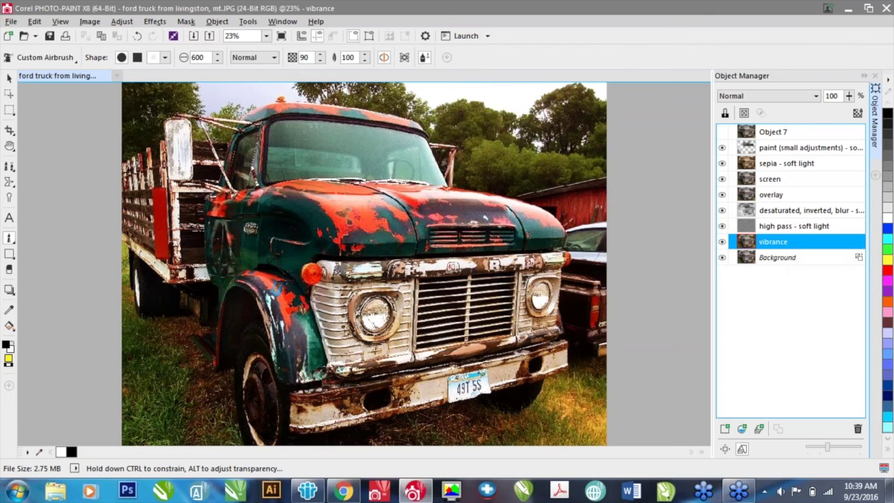
Step: Compare the photo with and without the "vibrance" object, and set that object's opacity to 80%
click(724, 241)
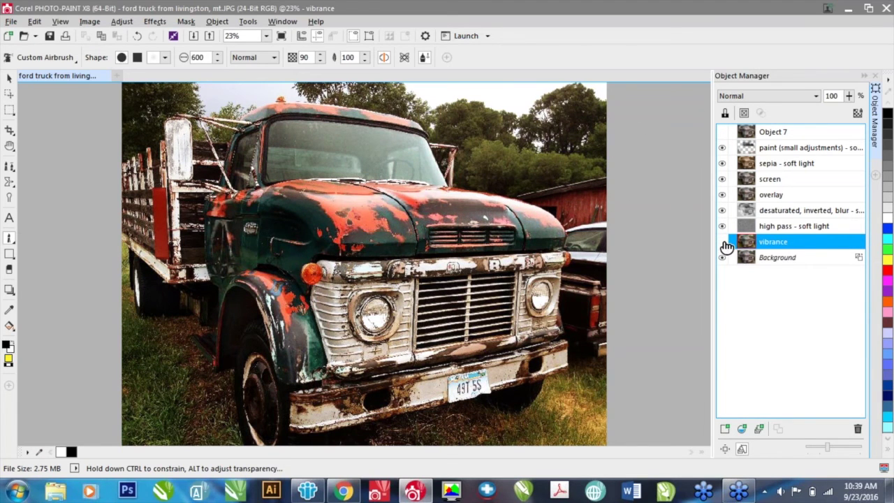
click(724, 242)
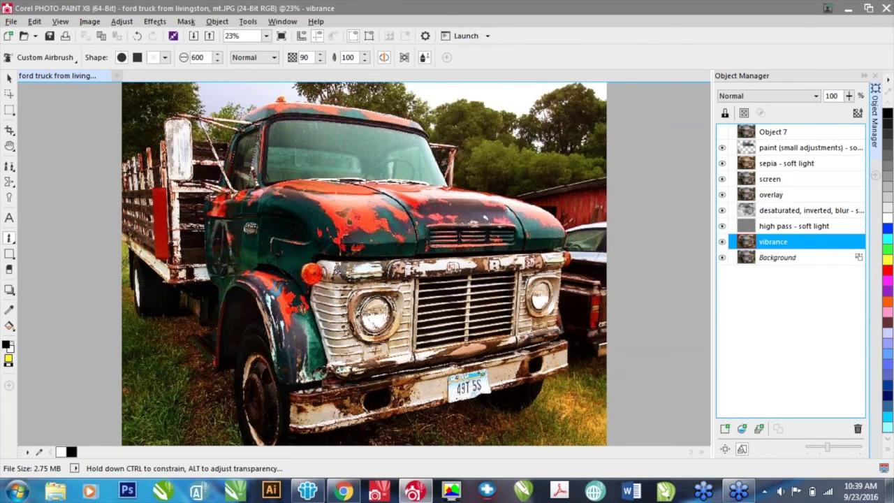
click(723, 241)
click(723, 242)
click(850, 97)
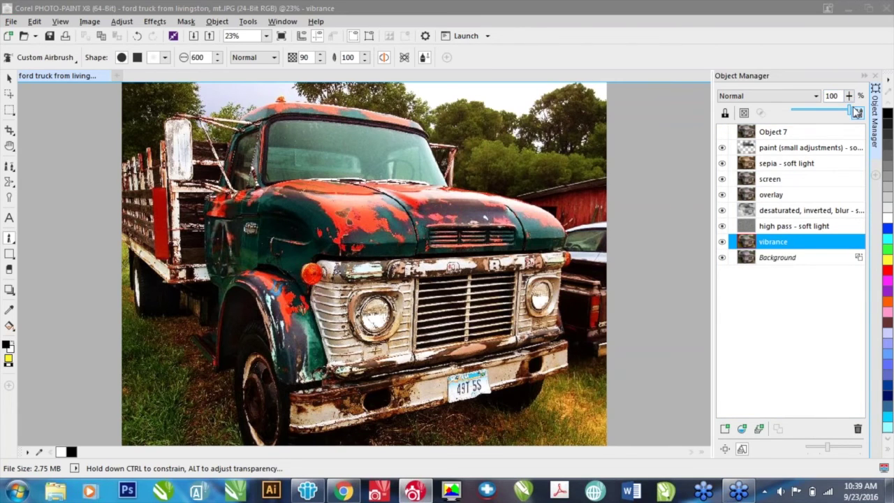
drag(852, 114, 841, 116)
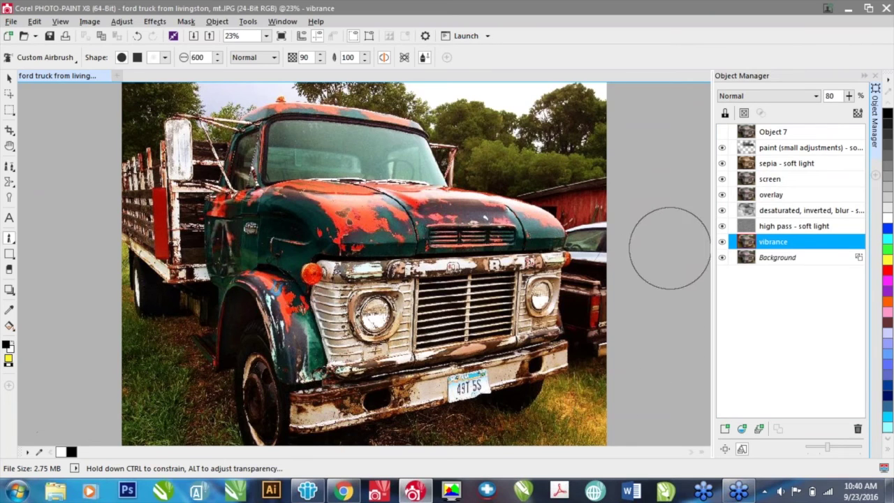
Step: Review the merge mode and opacity of the sepia, screen and paint objects
click(778, 168)
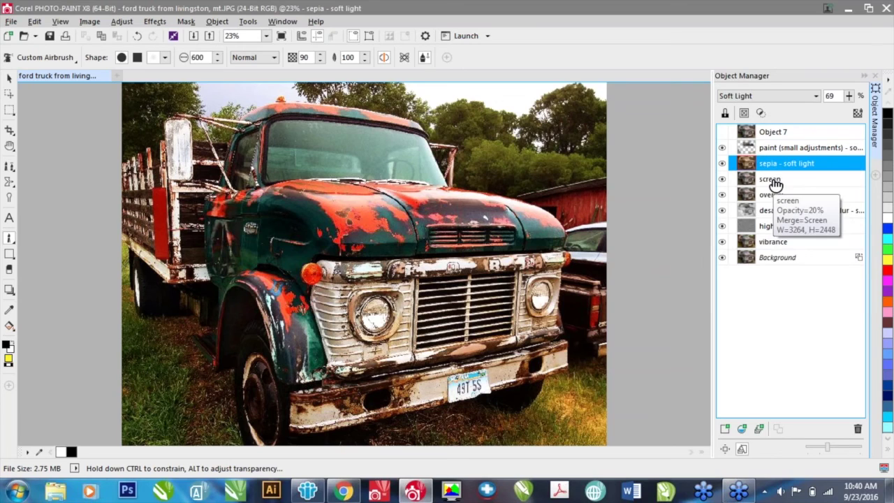
click(775, 181)
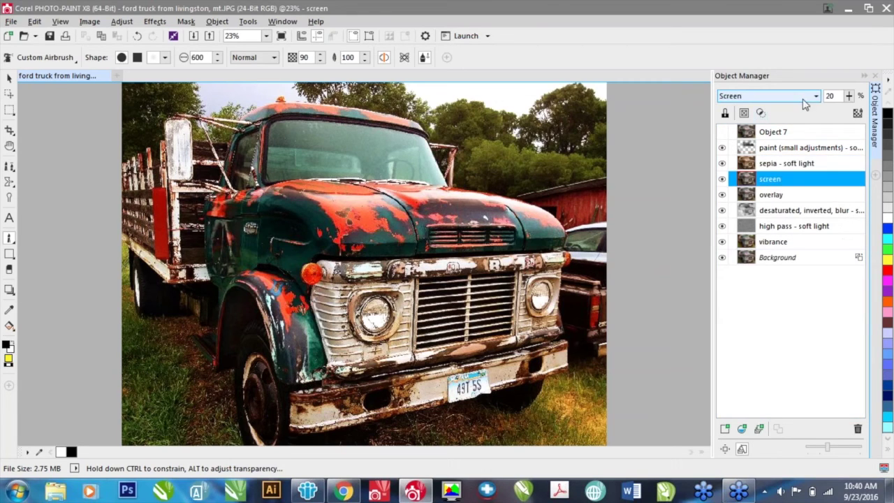
click(782, 166)
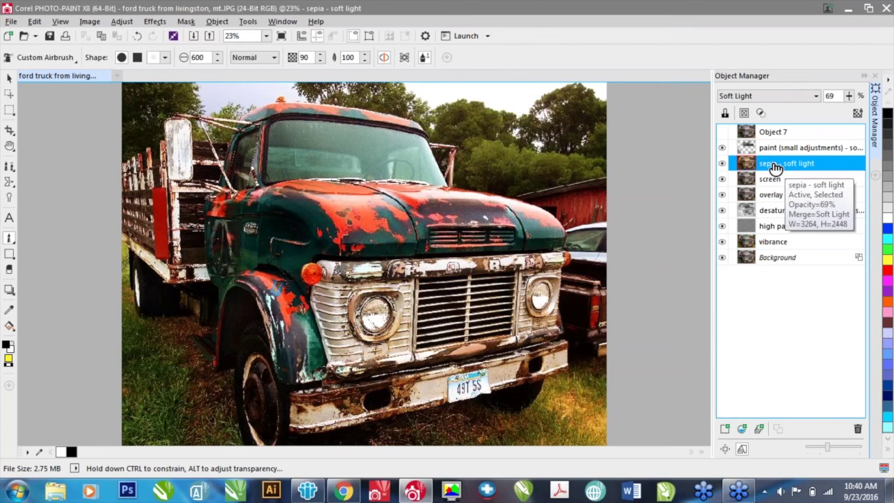
click(776, 148)
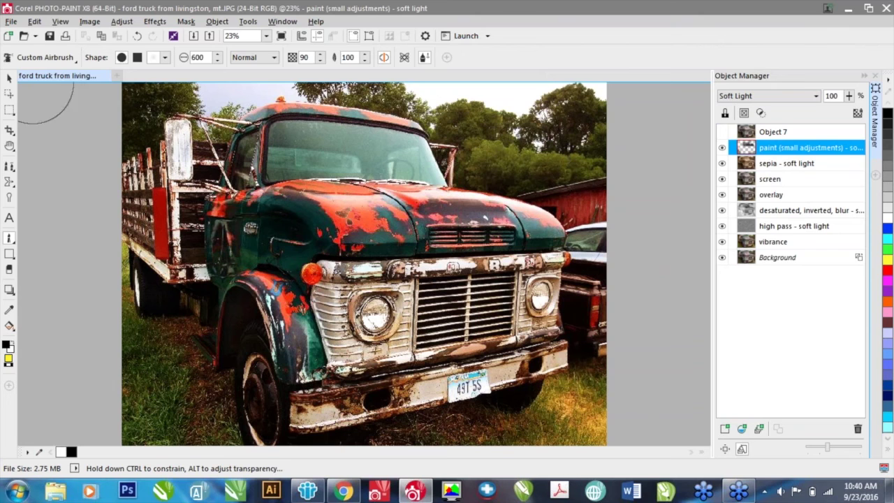
Step: Save the layered image in the Downloads folder as "ford truck from livingston, mt" in CPT - Corel PHOTO-PAINT Image format
click(11, 21)
click(33, 132)
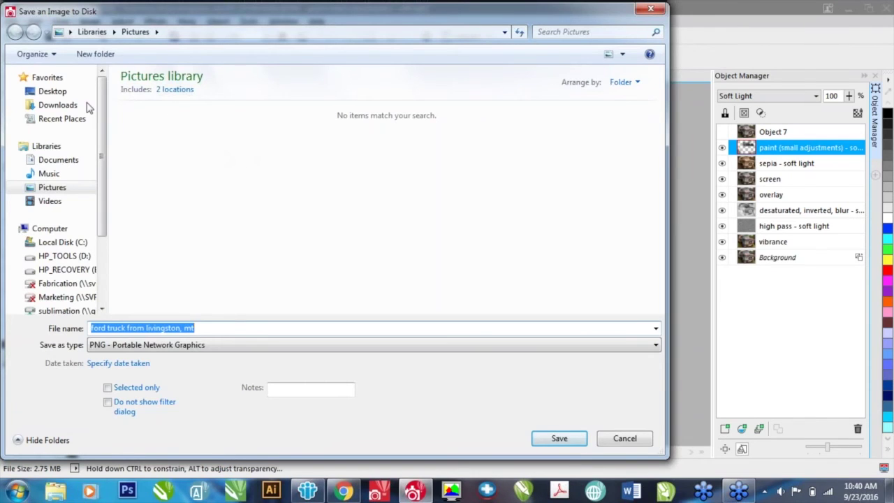
click(61, 108)
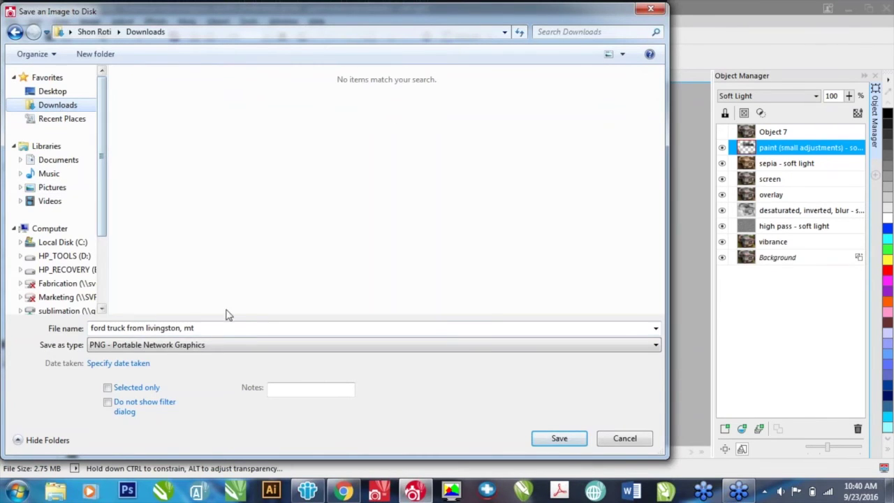
click(216, 345)
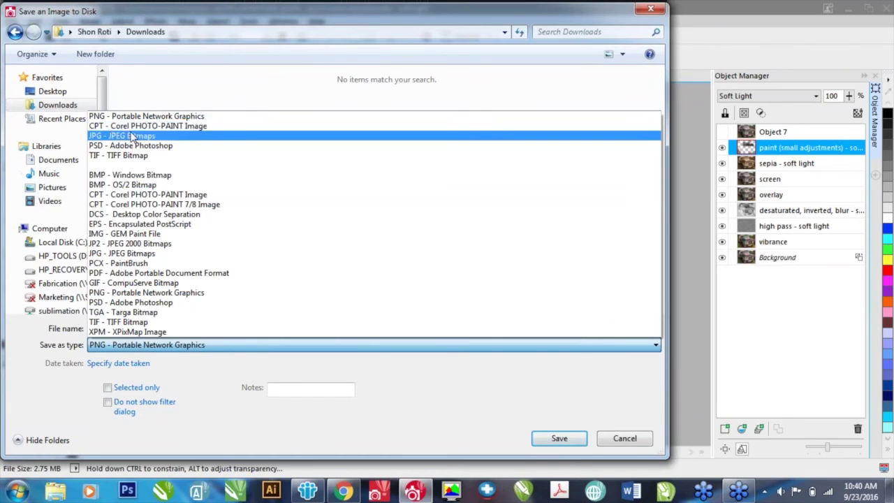
click(152, 127)
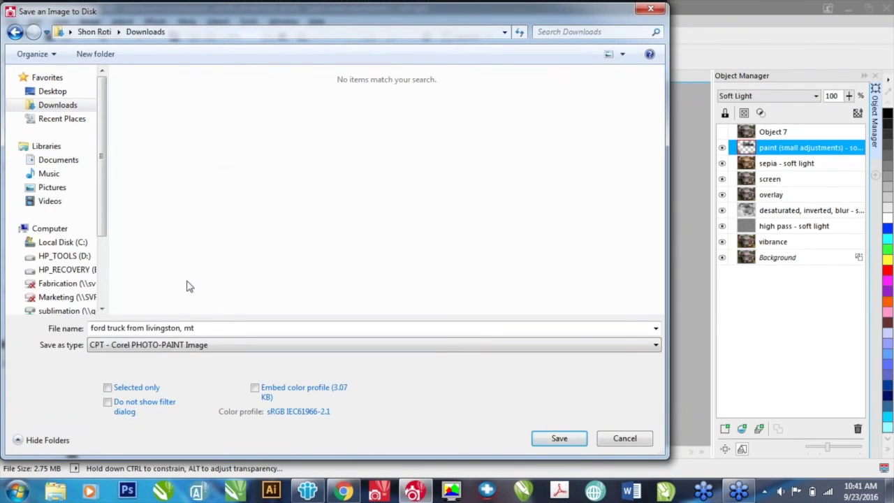
click(559, 438)
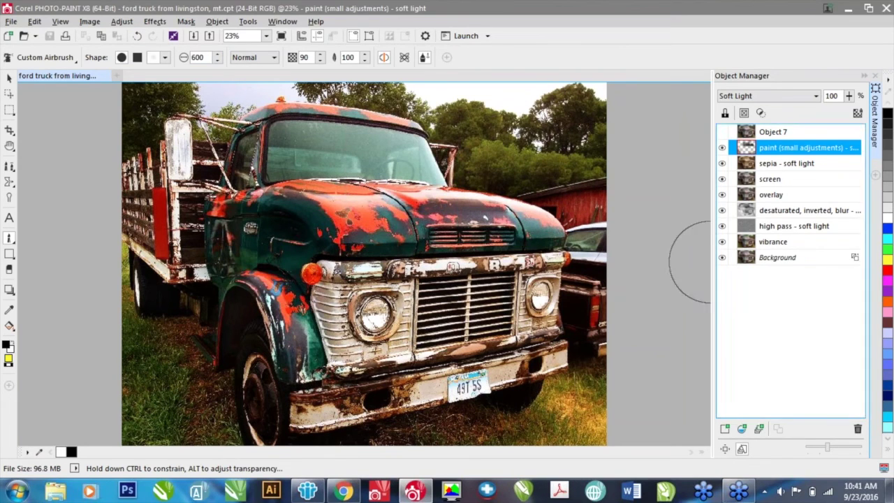
Step: Show and hide Object 7 repeatedly to compare it with the enhanced truck photo, leaving it hidden
click(767, 135)
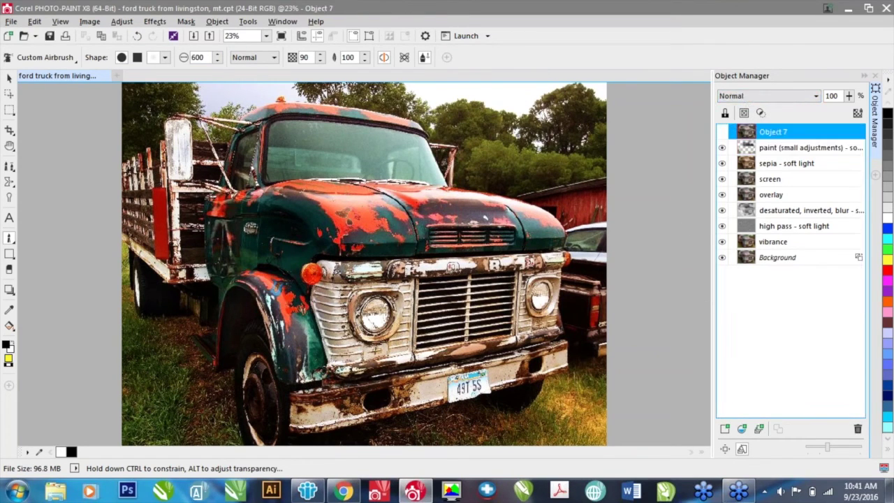
click(723, 132)
click(723, 133)
click(722, 133)
click(722, 135)
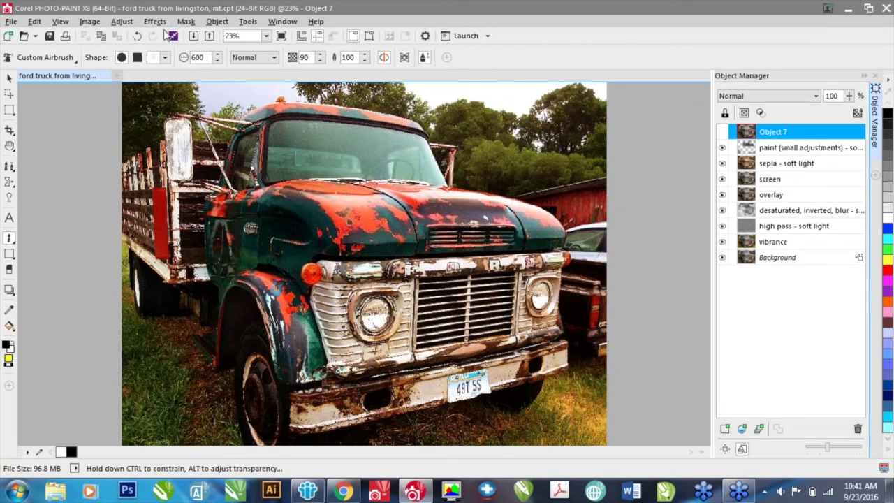
Step: Combine all objects with the background
click(217, 22)
mouse_move(248, 21)
mouse_move(217, 22)
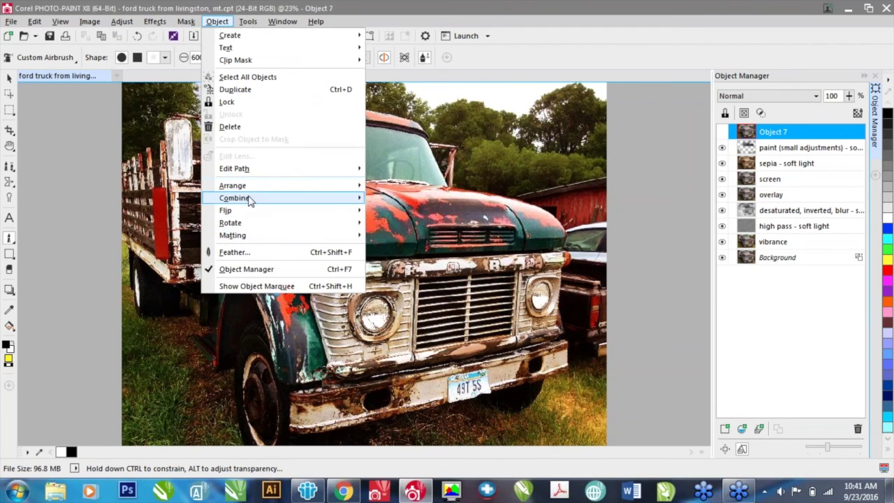
mouse_move(300, 201)
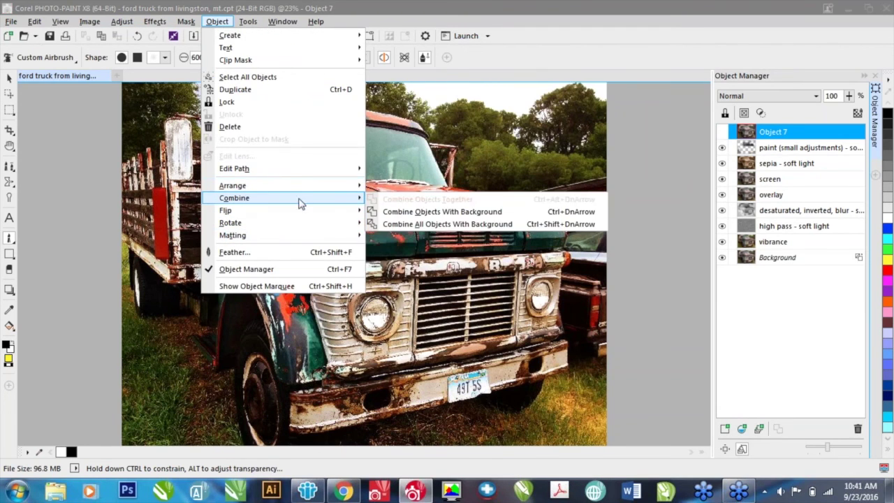
click(465, 225)
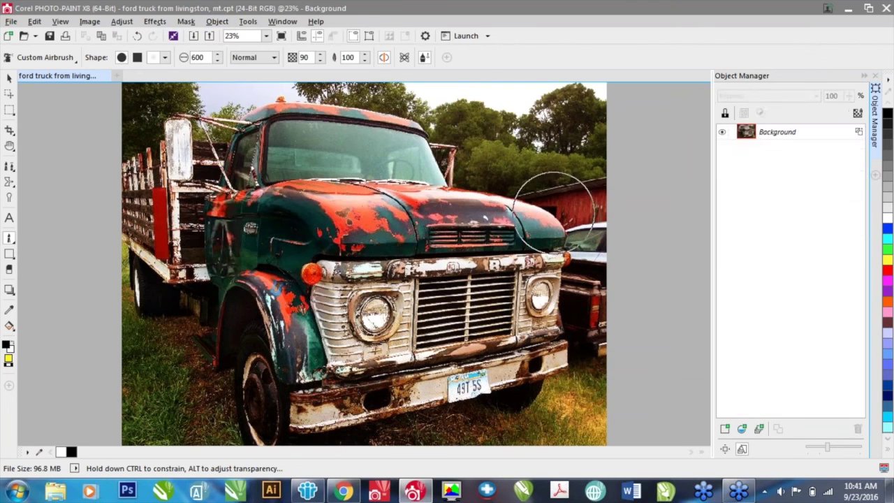
Step: Save the flattened photo in Downloads as a 24-bit RGB PNG named "ford truck from livingston, mt", with transparency and anti-aliasing
click(11, 22)
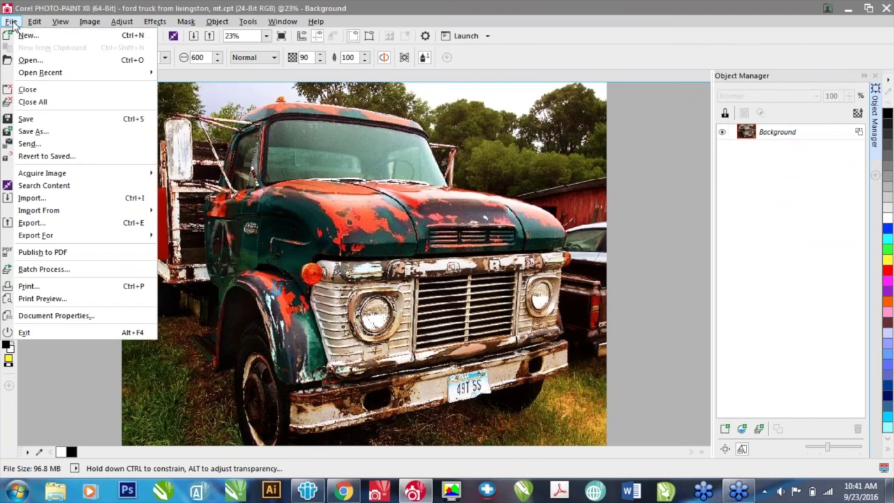
click(54, 132)
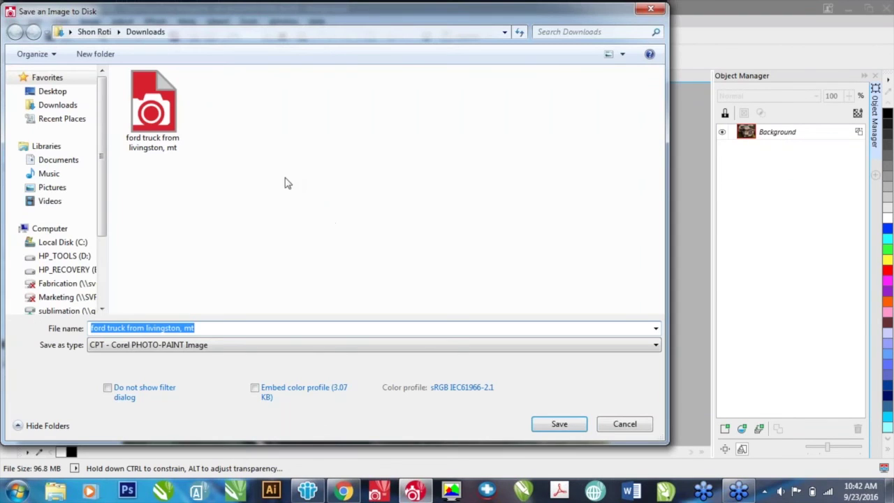
click(177, 345)
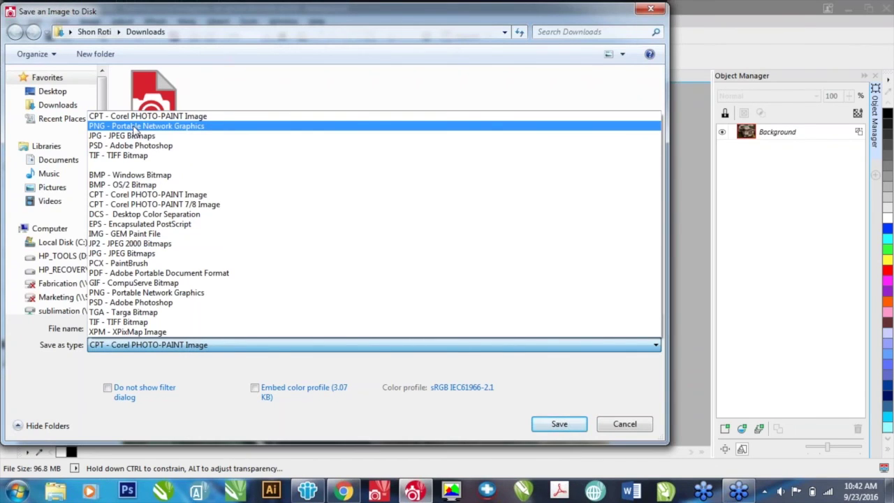
click(135, 127)
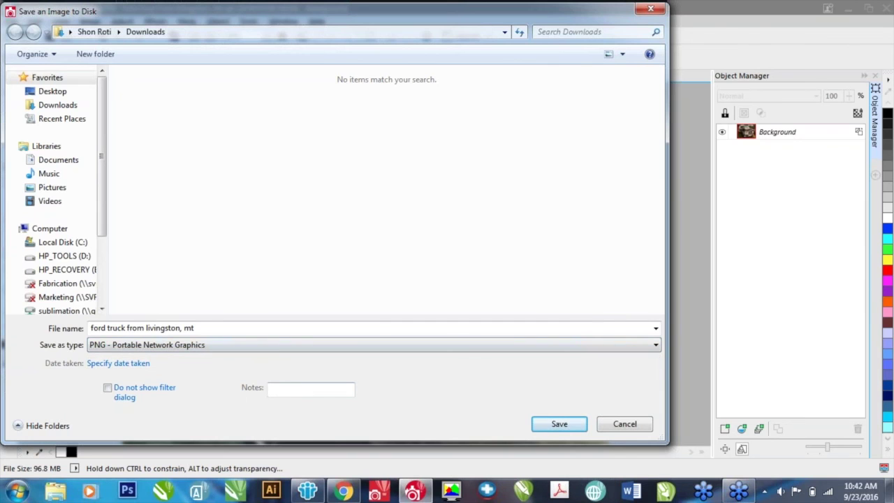
click(560, 425)
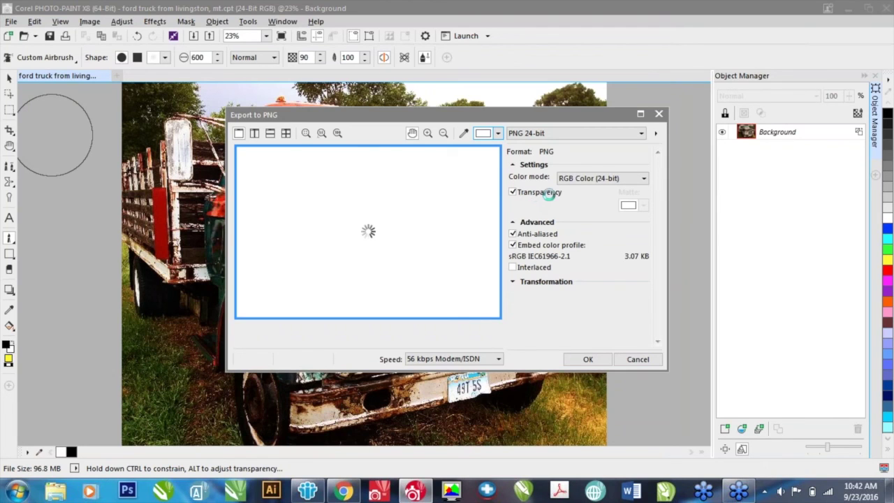
click(588, 360)
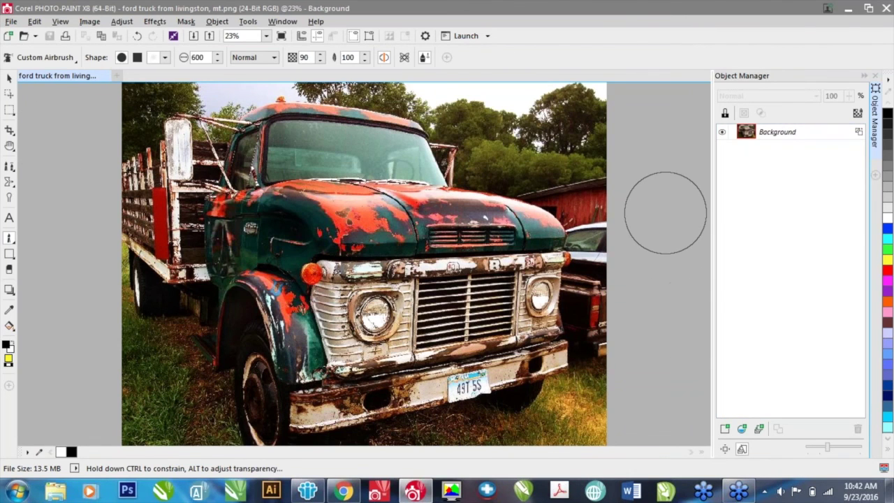